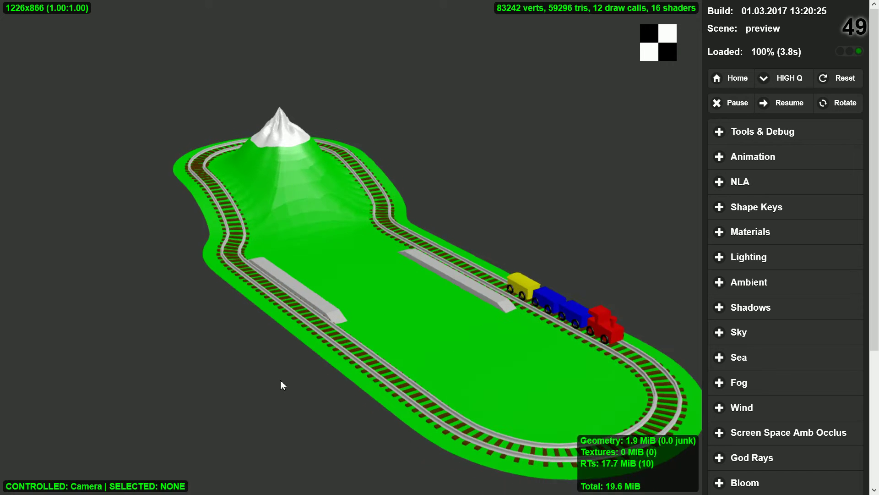
Tilt the view lower over the train layout and pause the train animation in the Blend4Web preview
drag(280, 385, 270, 349)
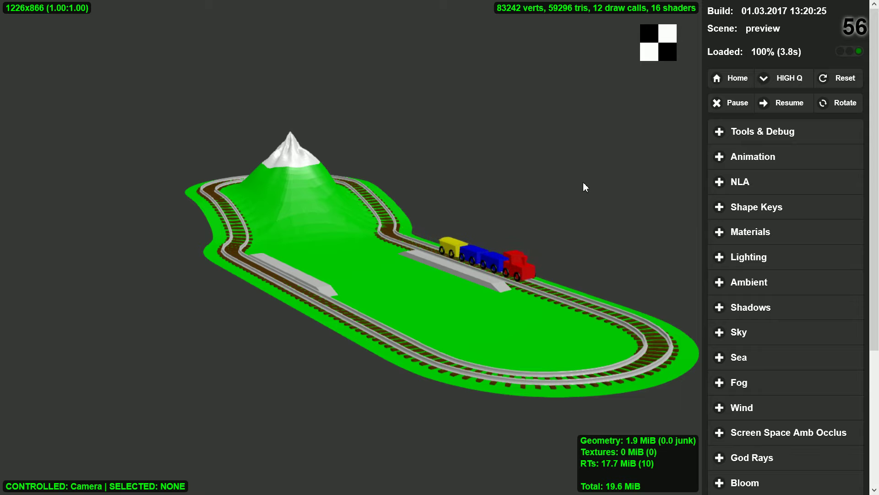
click(734, 105)
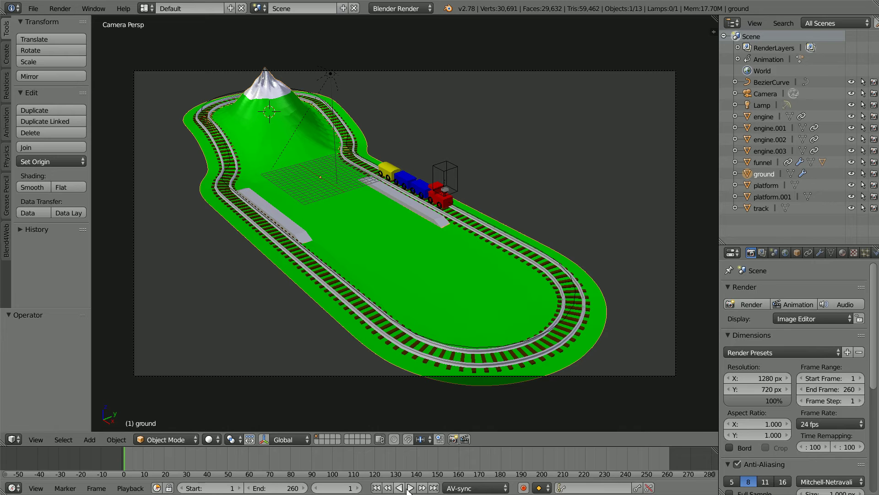
Play the train animation once, stop it, and rewind to the first frame
click(409, 489)
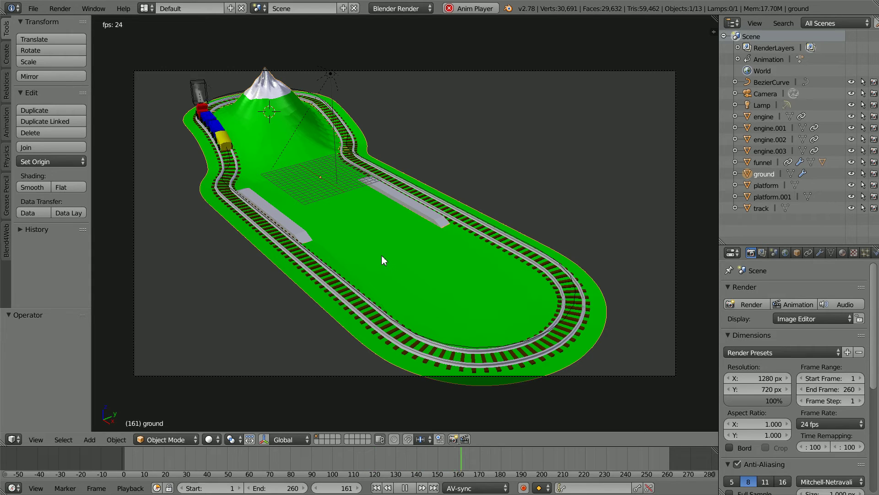
click(405, 488)
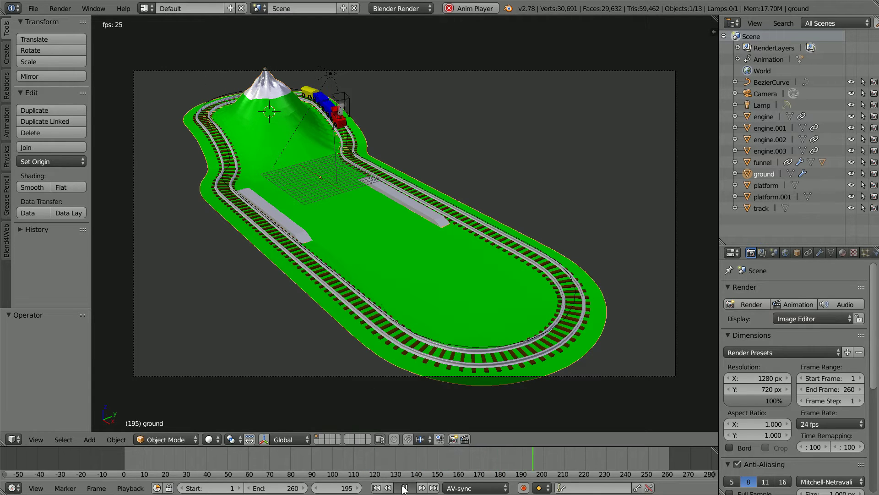
click(377, 488)
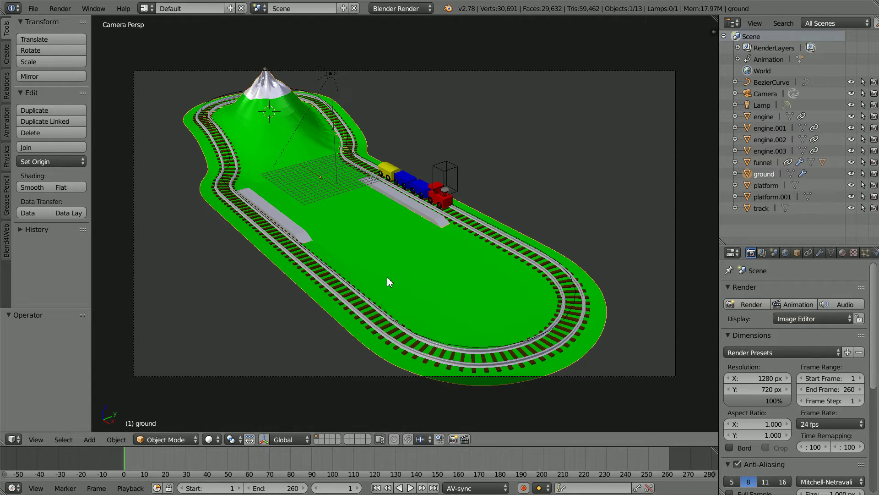
Reopen smokeTut45a.blend from the recent files list
click(33, 10)
mouse_move(121, 46)
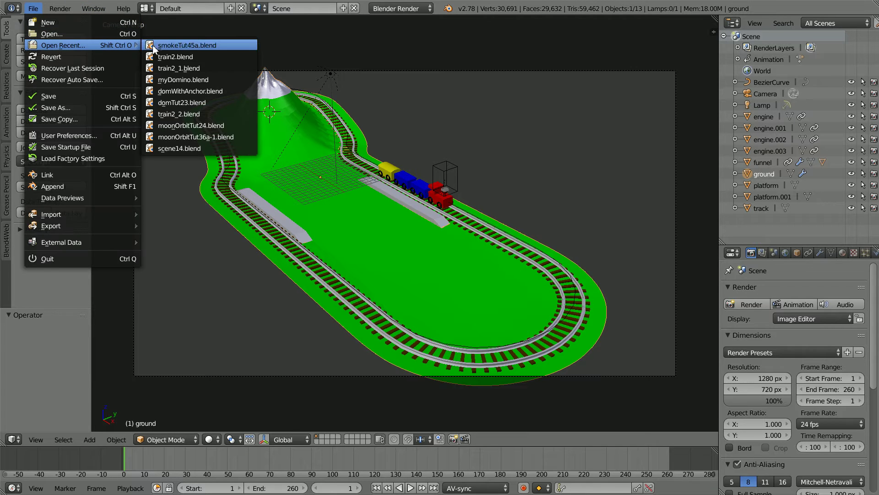
click(195, 45)
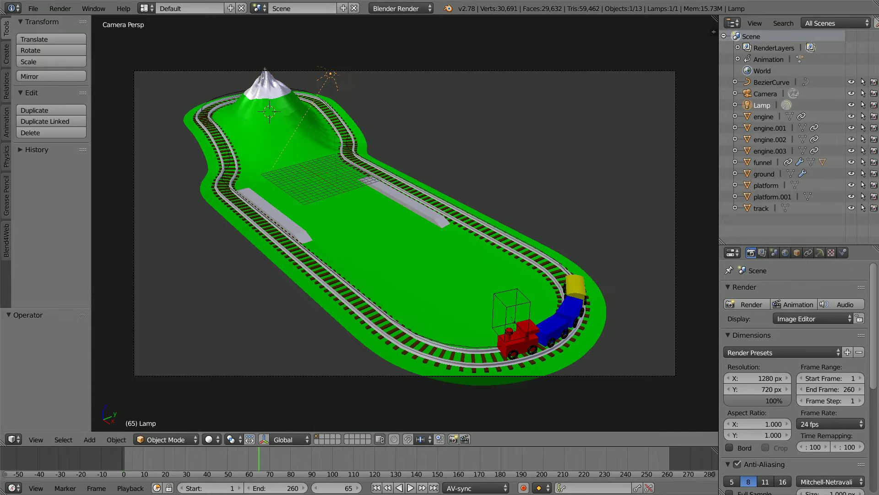
Rewind to frame 1 and delete the Smoke Domain box above the engine
click(377, 488)
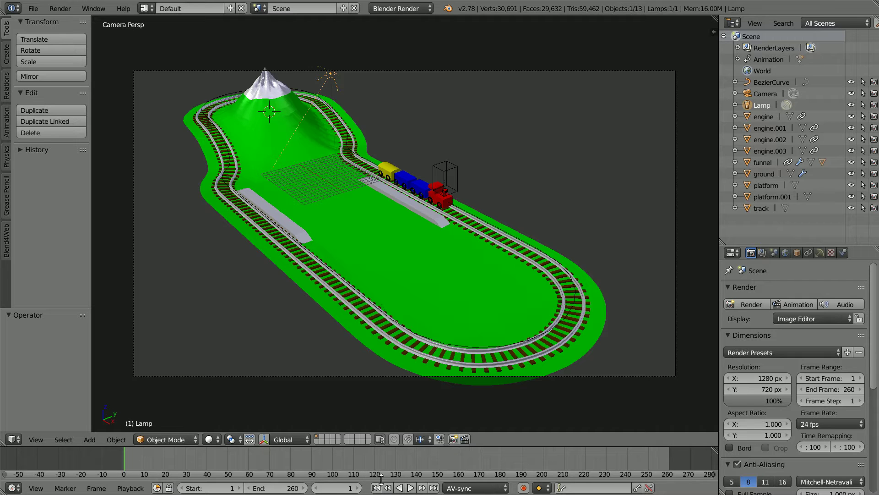
right_click(460, 179)
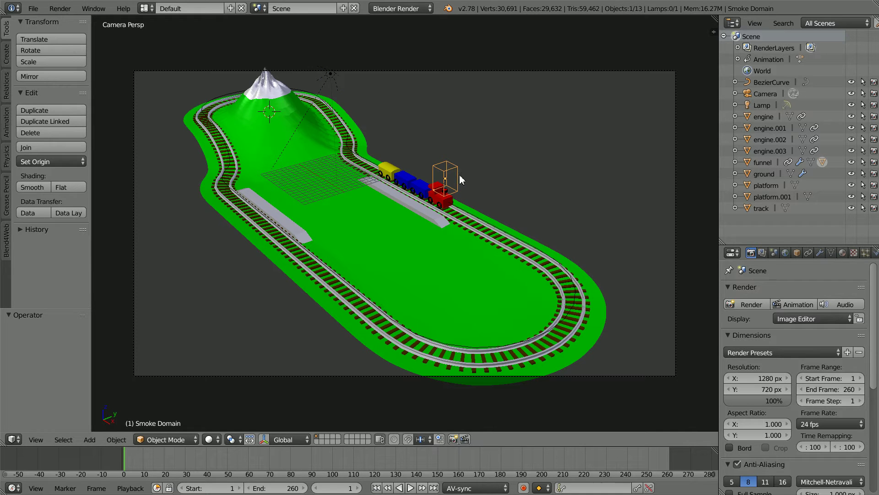
click(736, 163)
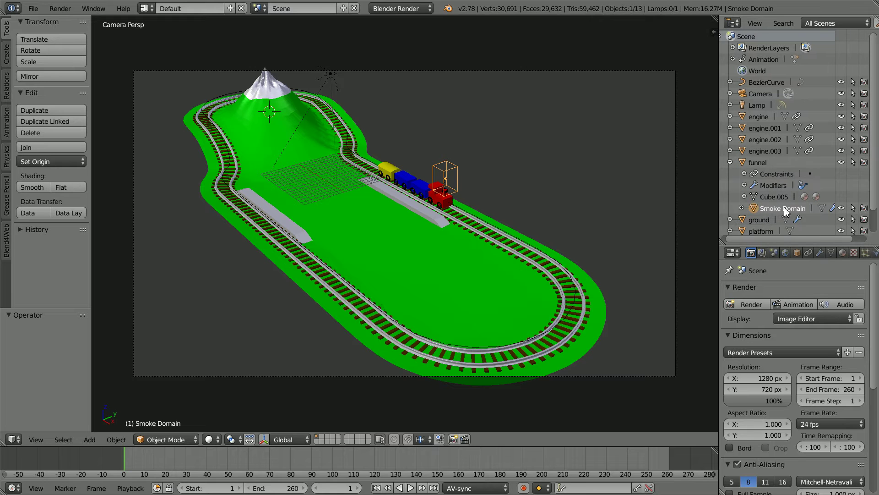
key(x)
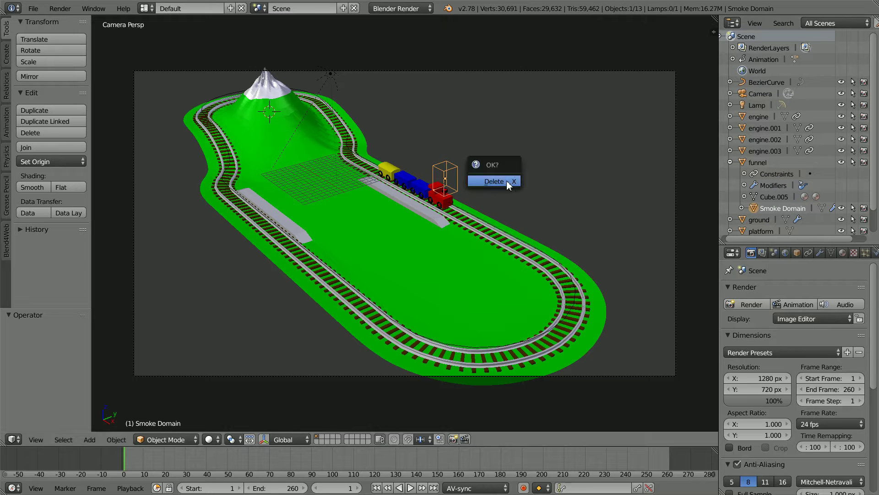
click(507, 182)
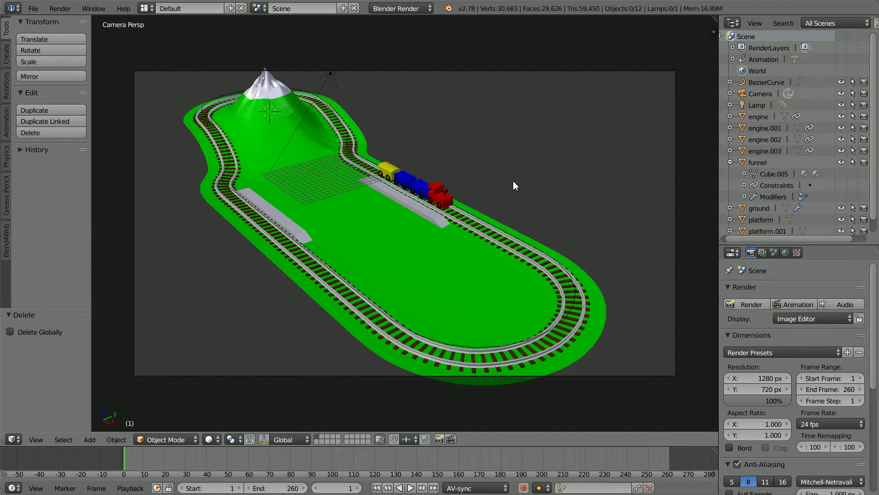
Select the funnel object in the outliner and delete it
click(758, 164)
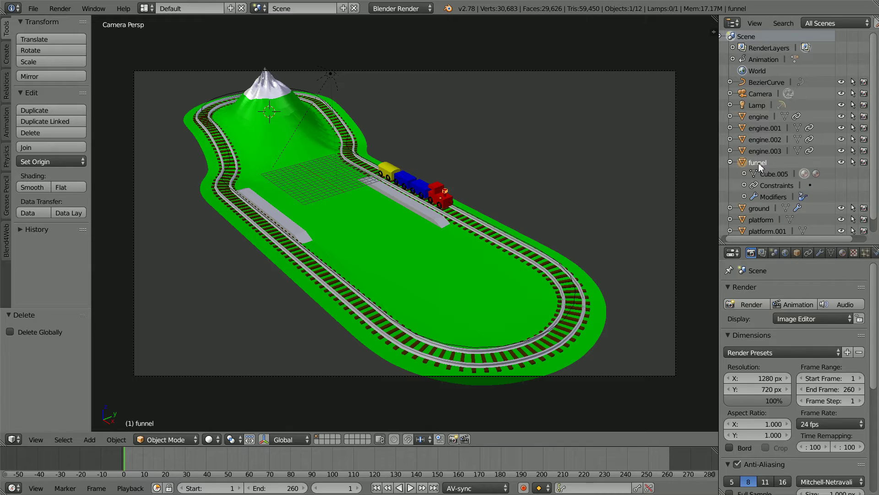
key(x)
click(469, 190)
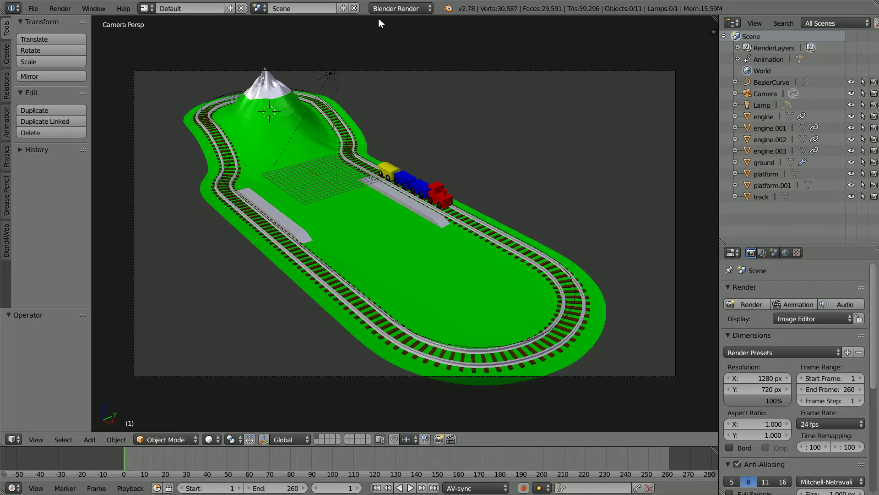
Apply the scale of the red engine and the blue car engine.001
right_click(438, 196)
click(797, 253)
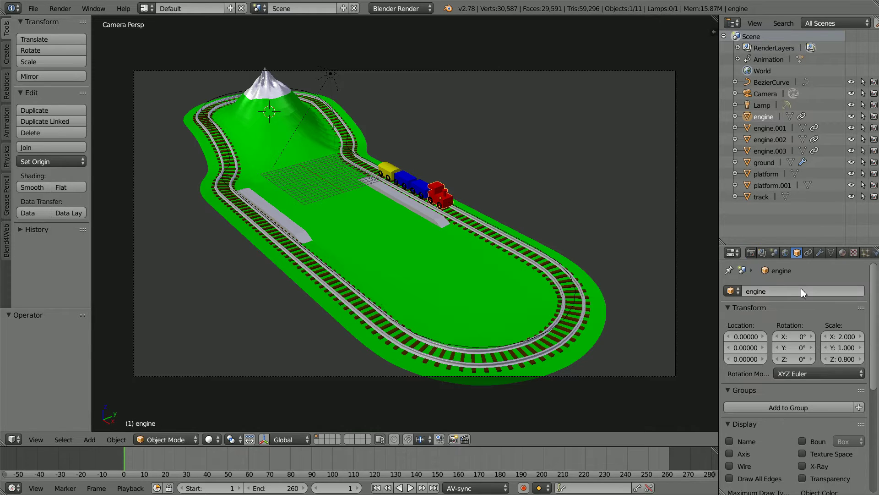
click(120, 441)
mouse_move(137, 349)
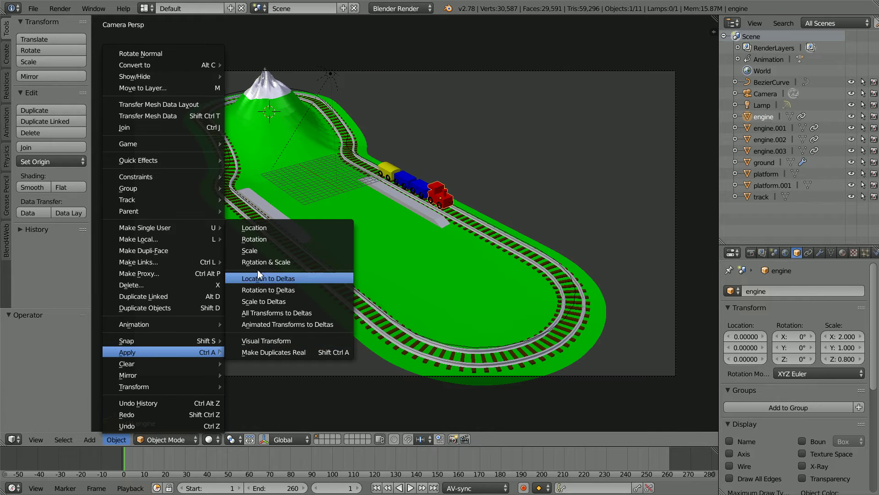
click(250, 250)
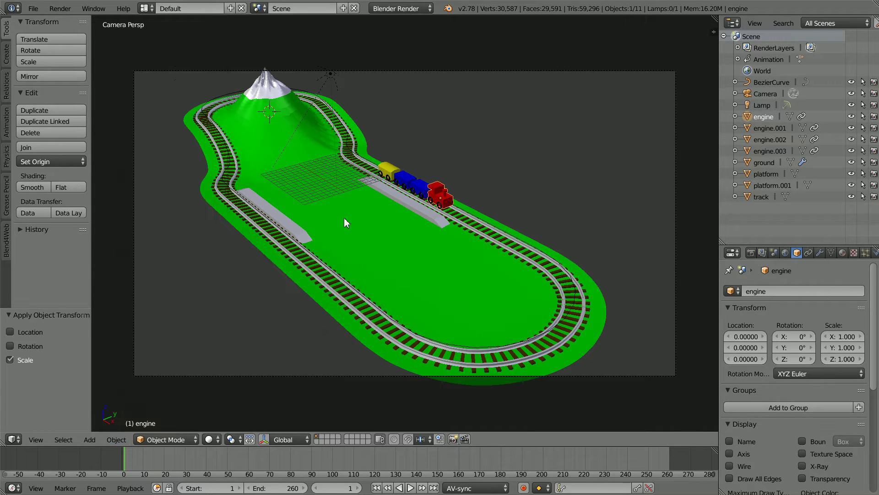
right_click(420, 194)
click(123, 439)
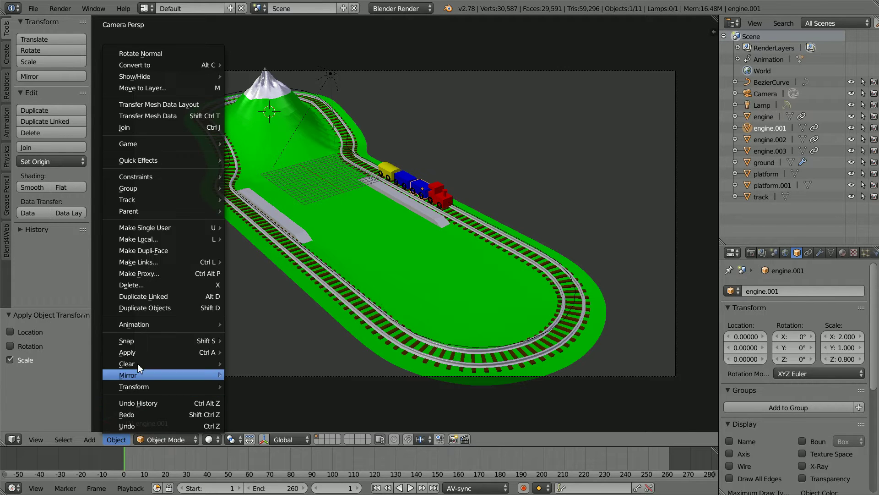
mouse_move(137, 352)
click(261, 250)
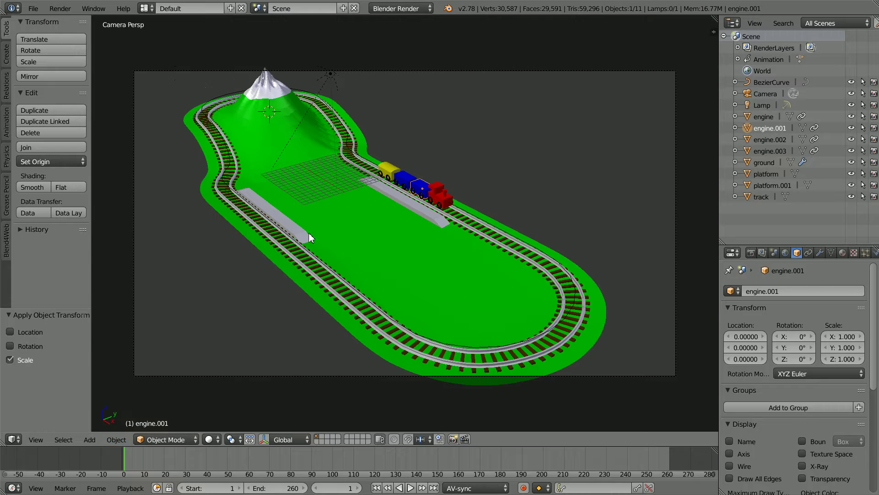
Apply the scale of engine.002 and the yellow car engine.003 so they read 1.000
right_click(407, 183)
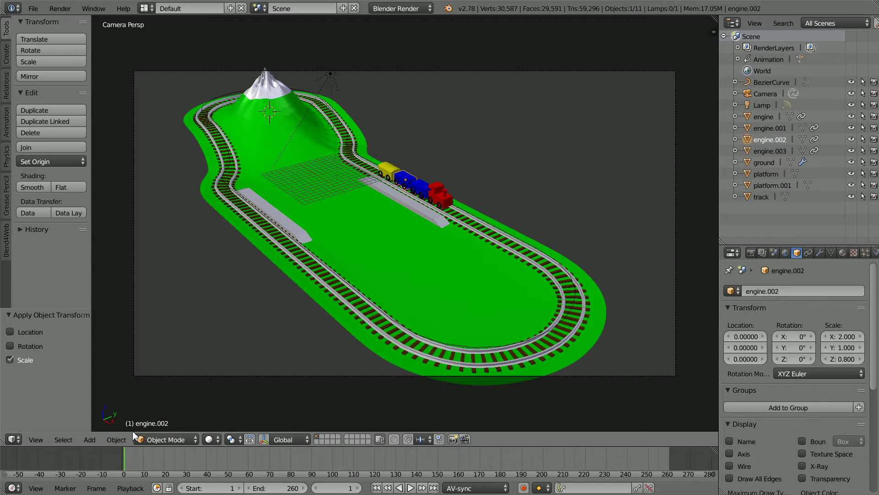
click(116, 441)
mouse_move(136, 355)
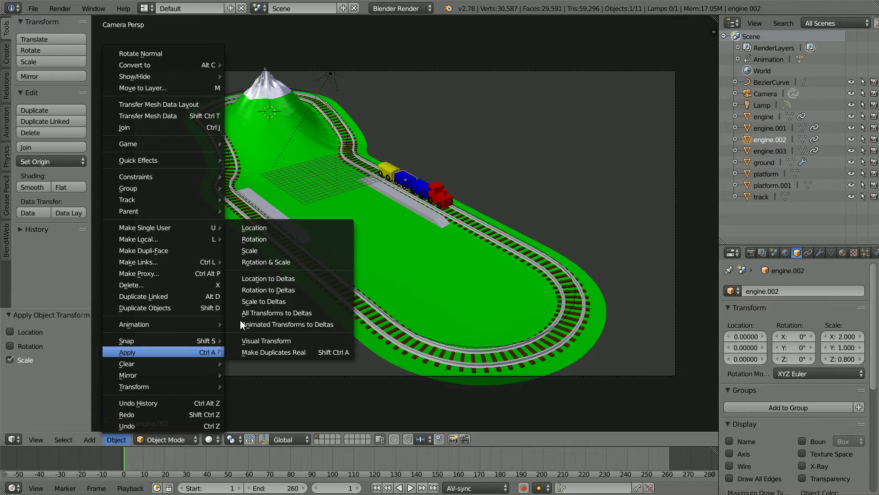
click(251, 251)
right_click(389, 170)
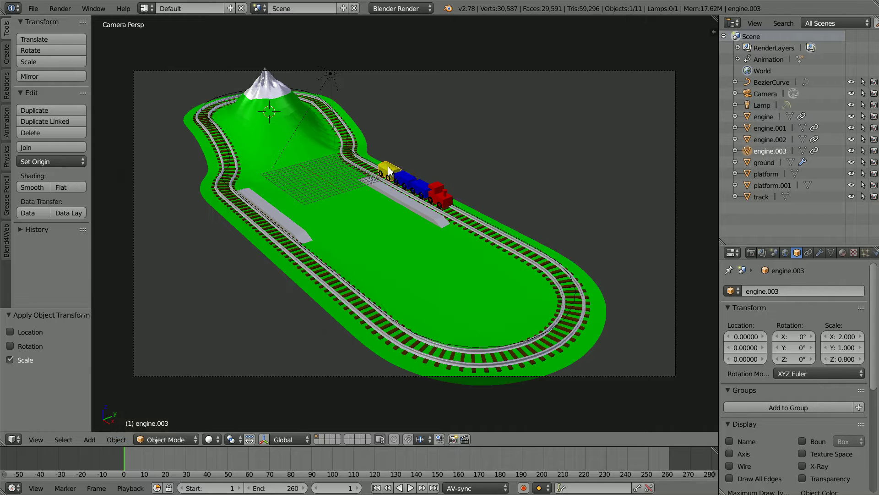
click(117, 439)
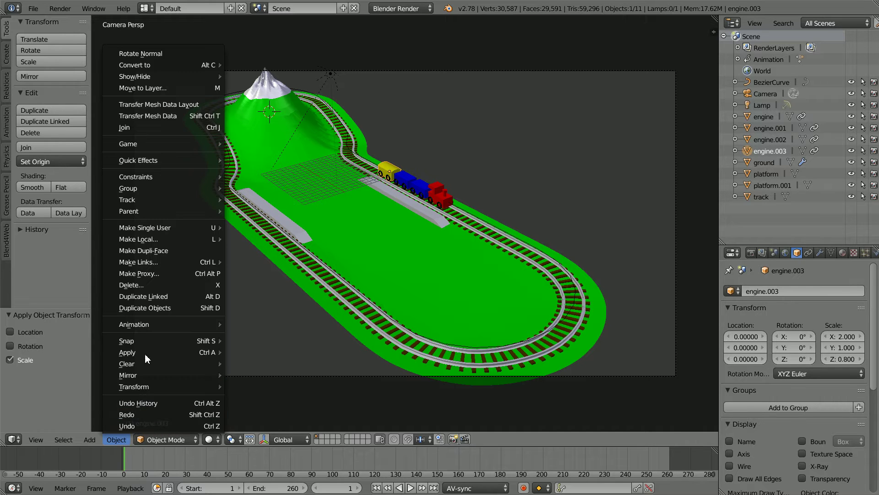
mouse_move(144, 356)
click(250, 251)
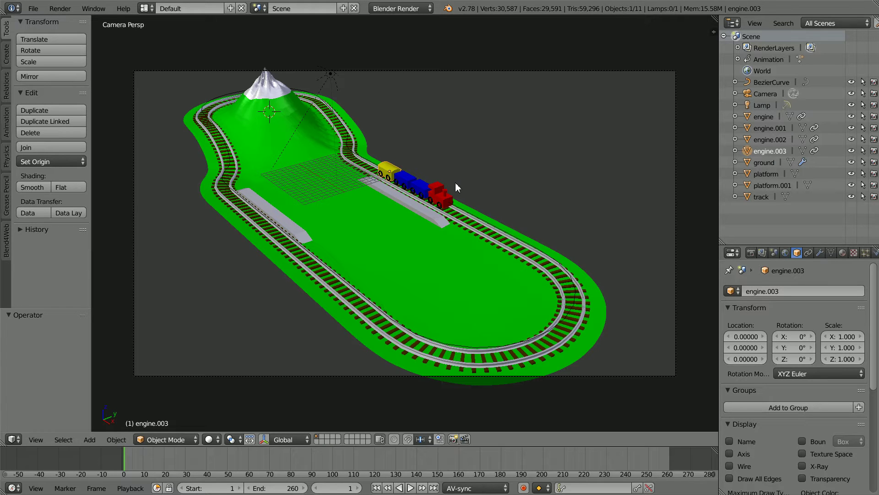
right_click(487, 222)
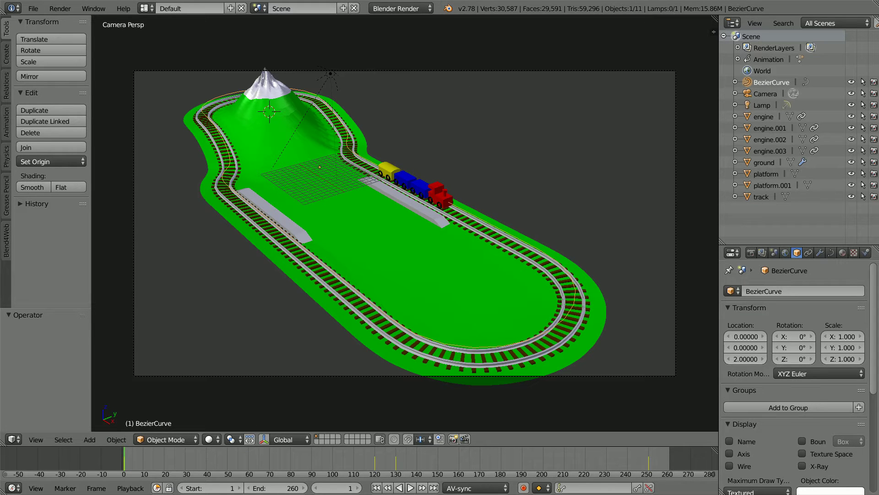
right_click(442, 200)
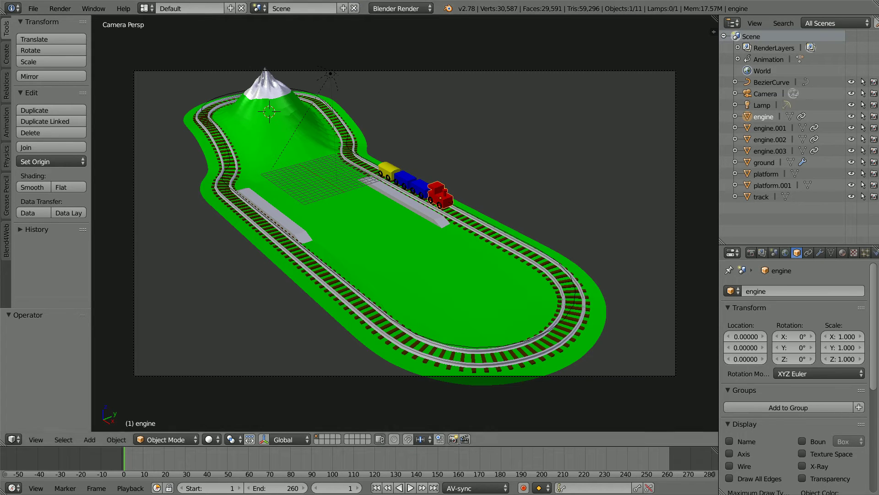
Bake the engine's action with frame step 2, visual keying, and cleared constraints and parents
click(114, 439)
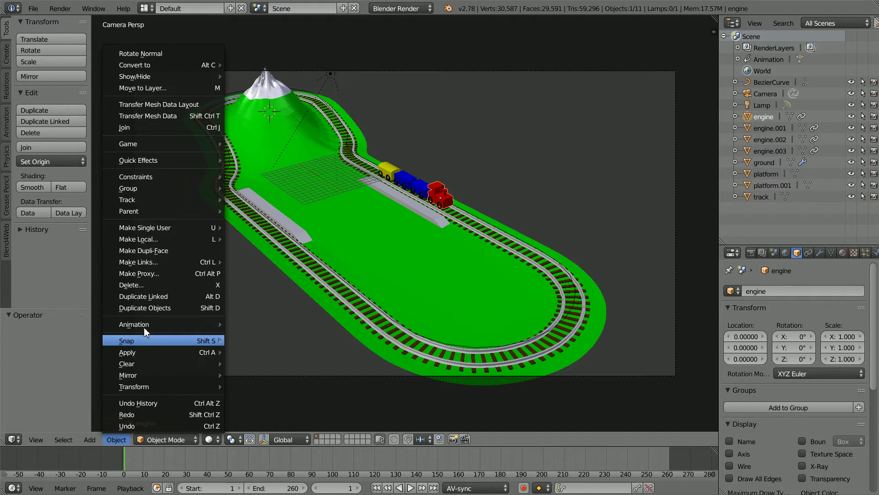
mouse_move(148, 324)
click(292, 378)
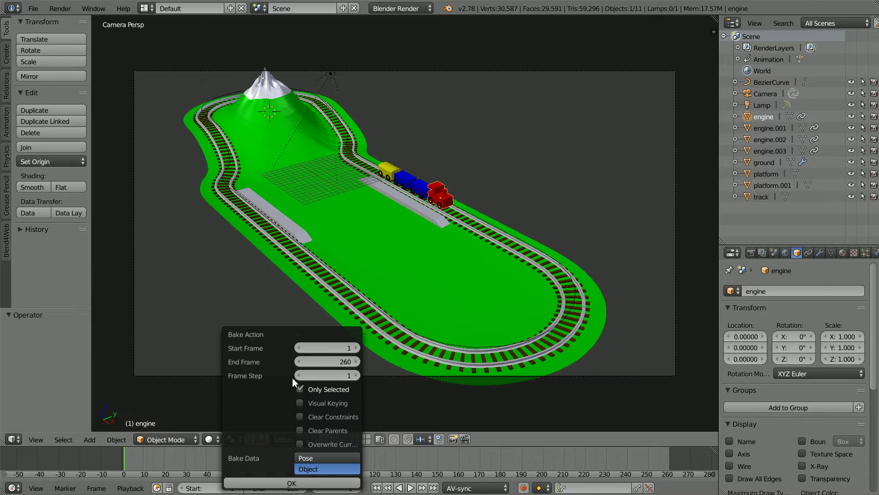
click(357, 375)
click(300, 403)
click(300, 417)
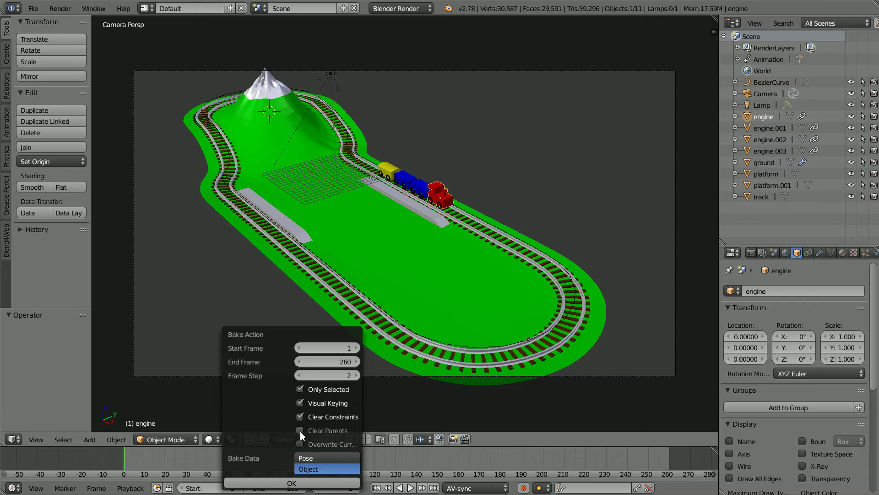
click(300, 430)
click(292, 483)
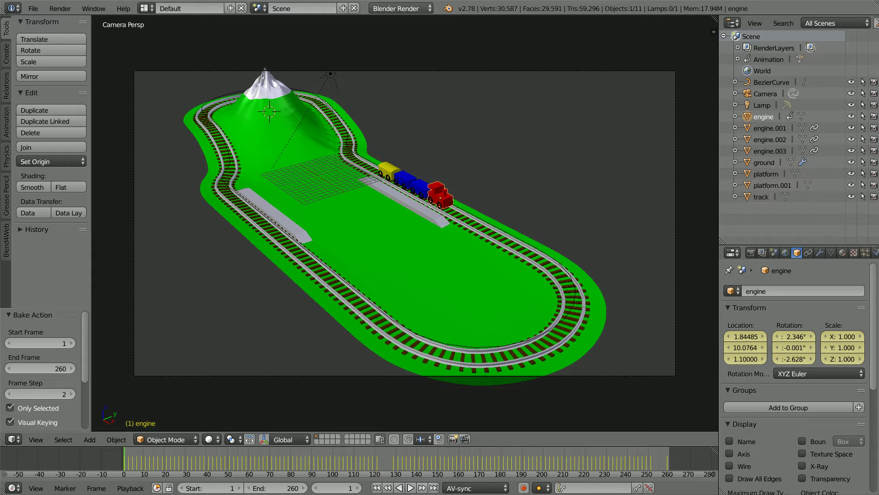
Bake the blue car engine.001's motion into keyframes with the same settings
right_click(415, 189)
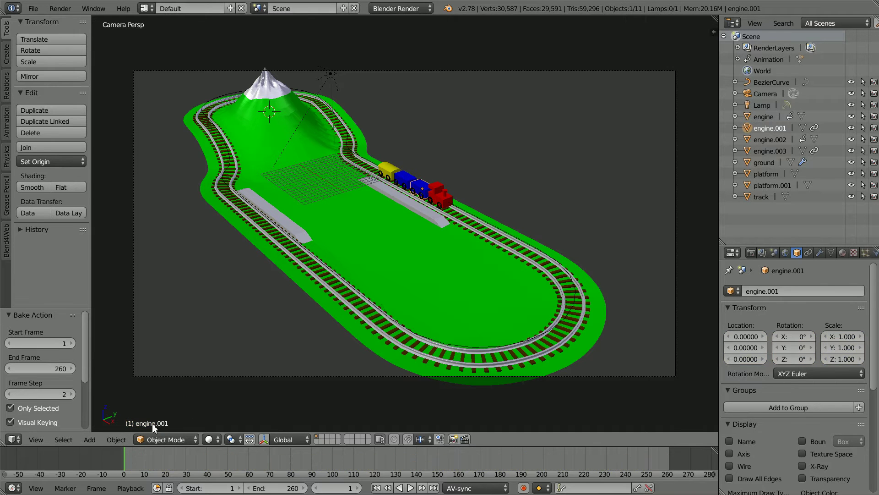
click(117, 439)
mouse_move(209, 328)
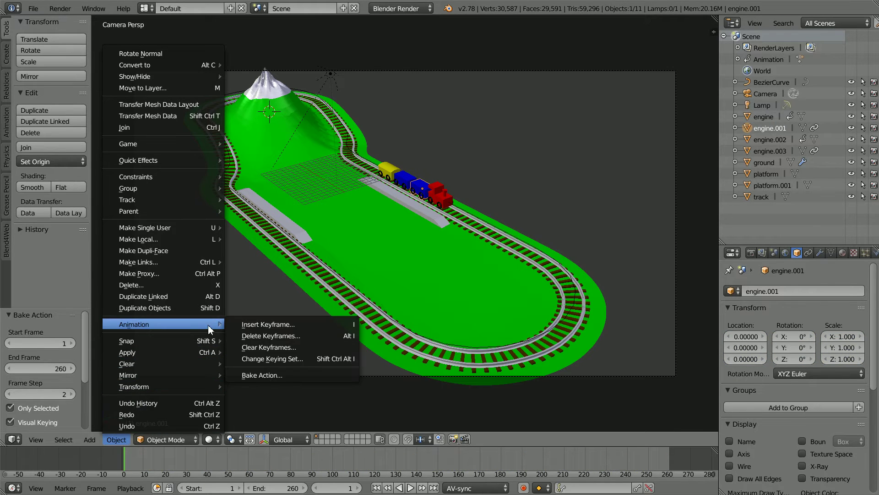
click(302, 376)
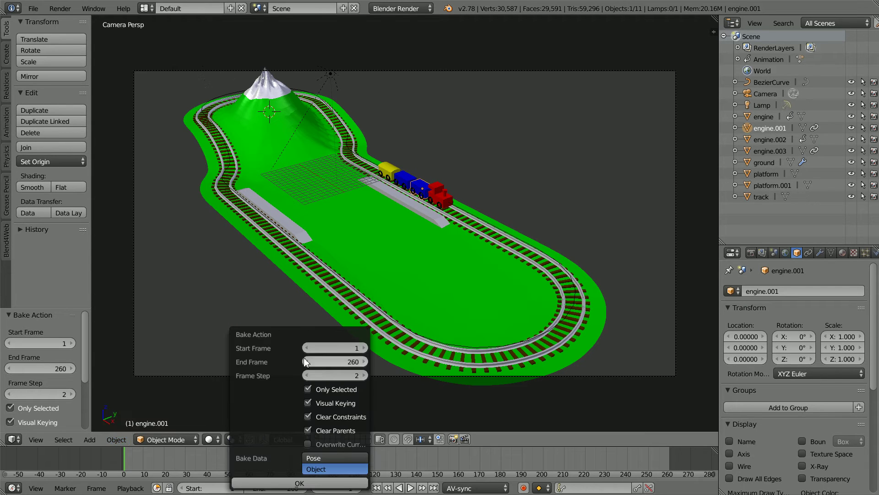
click(290, 484)
Bake the yellow car engine.003's motion into keyframes with the same settings
click(770, 139)
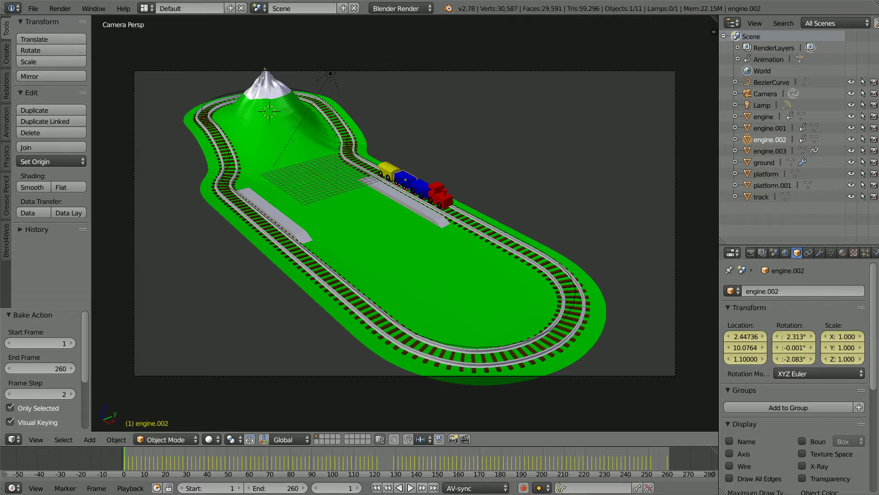
right_click(386, 170)
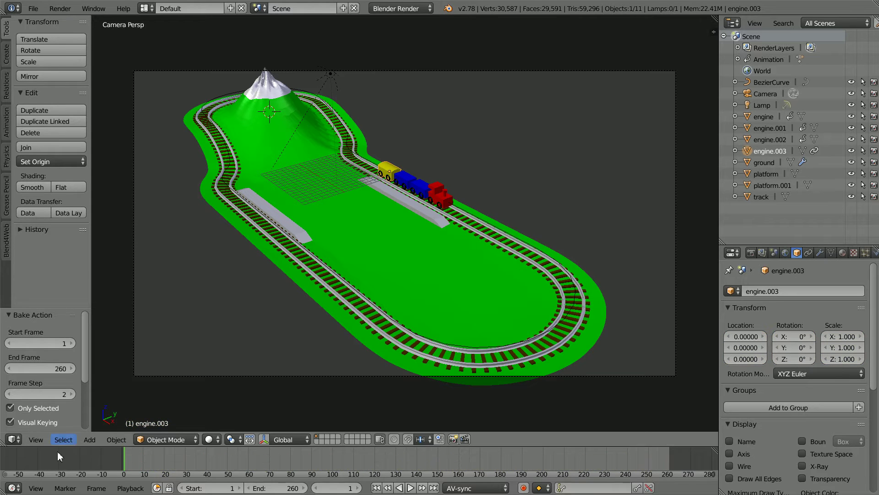
click(116, 441)
mouse_move(121, 324)
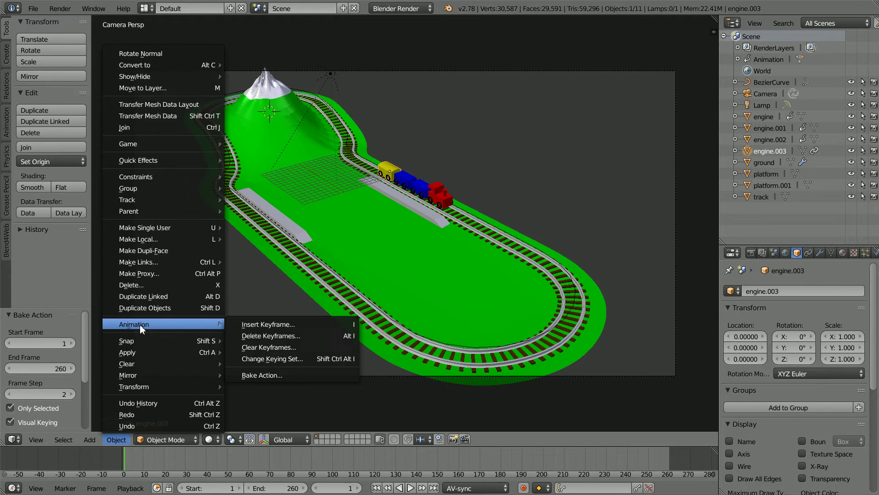
click(299, 378)
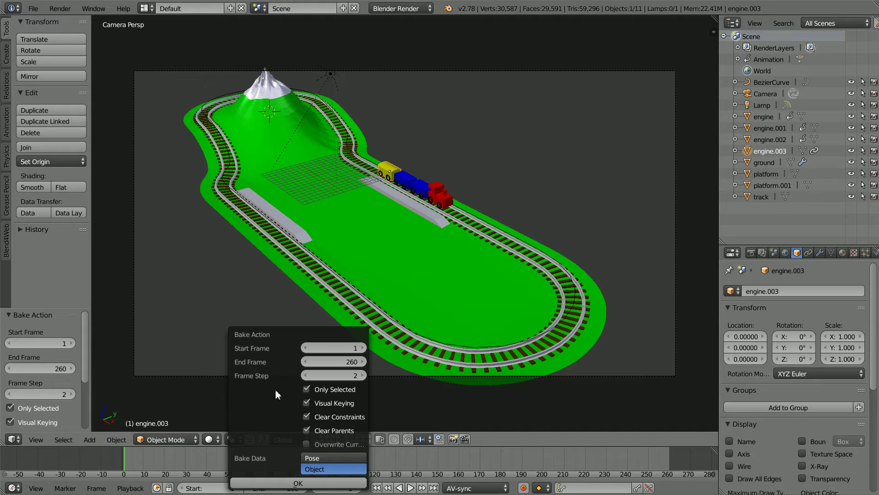
click(298, 484)
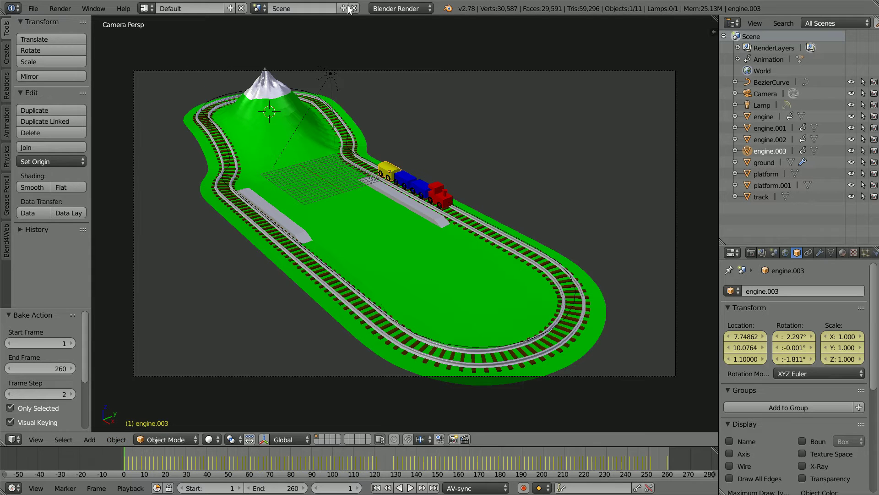
Delete the BezierCurve path and drag the timeline border up to enlarge the animation area
right_click(490, 224)
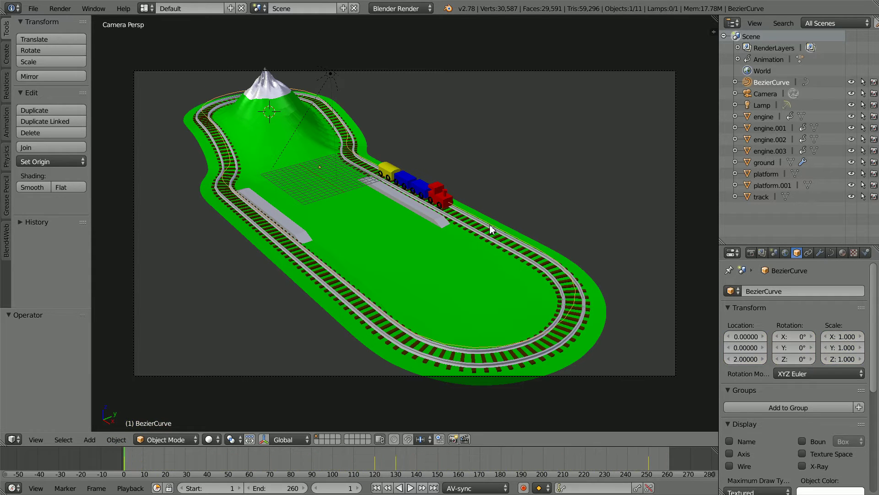
key(x)
click(537, 180)
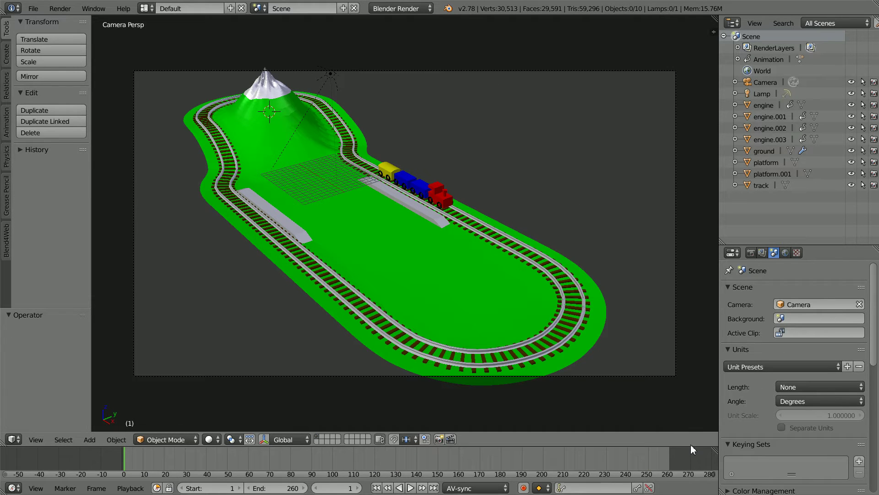
drag(691, 447, 693, 188)
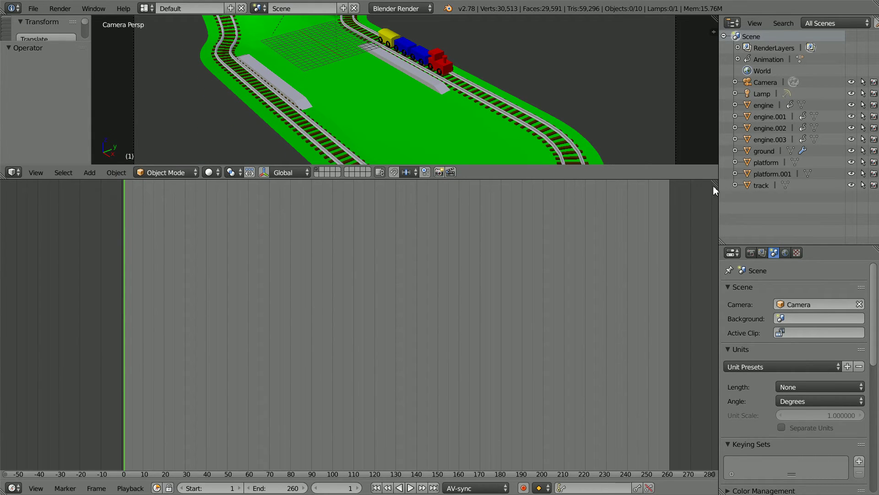
Split the timeline area and turn the upper half into the NLA Editor
drag(714, 194, 711, 458)
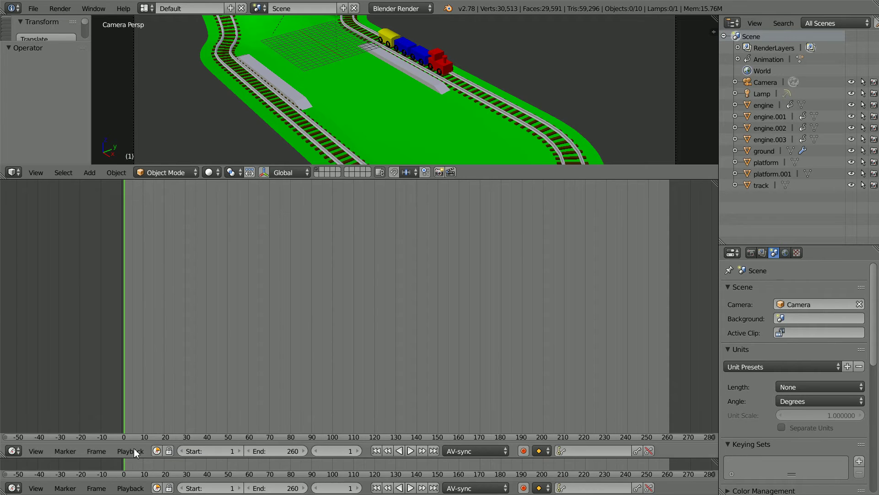
click(13, 450)
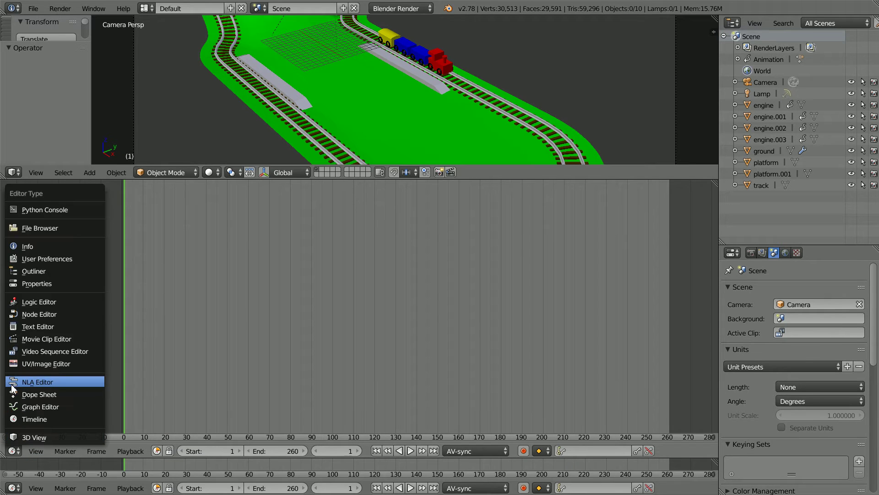
click(72, 382)
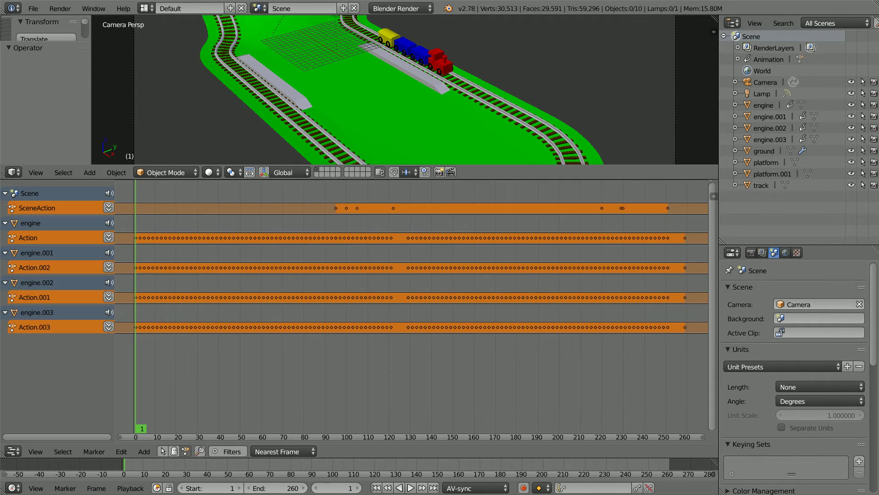
Push down Action, Action.002 and Action.001 into NLA strips for each engine
right_click(438, 60)
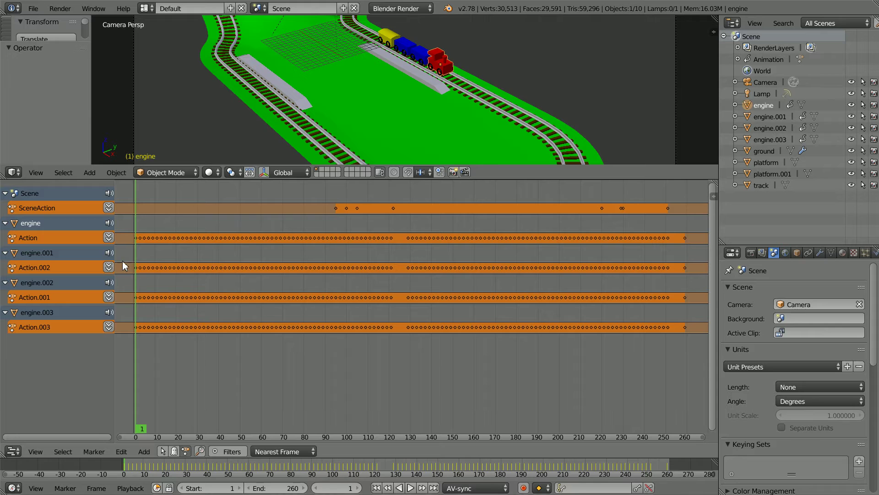
click(109, 237)
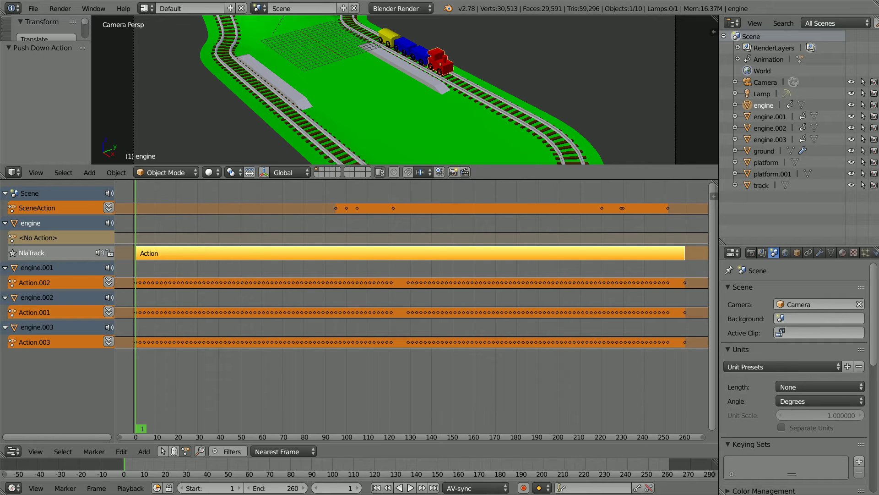
click(109, 282)
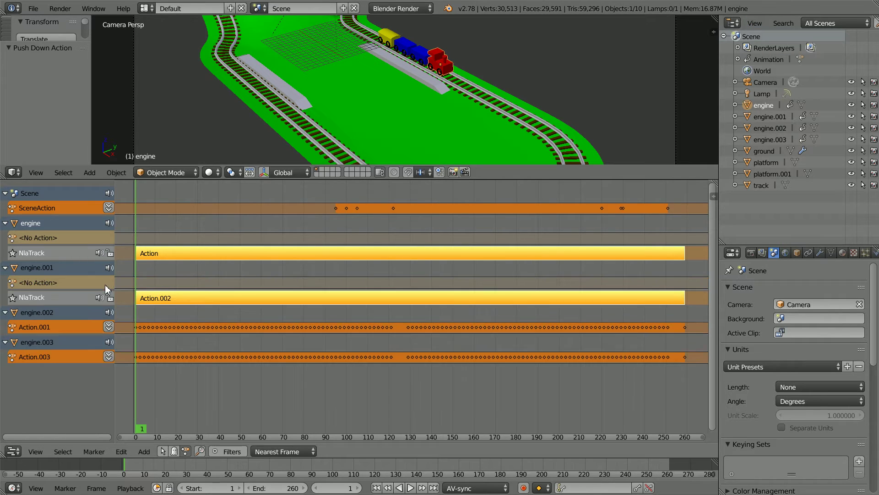
click(108, 326)
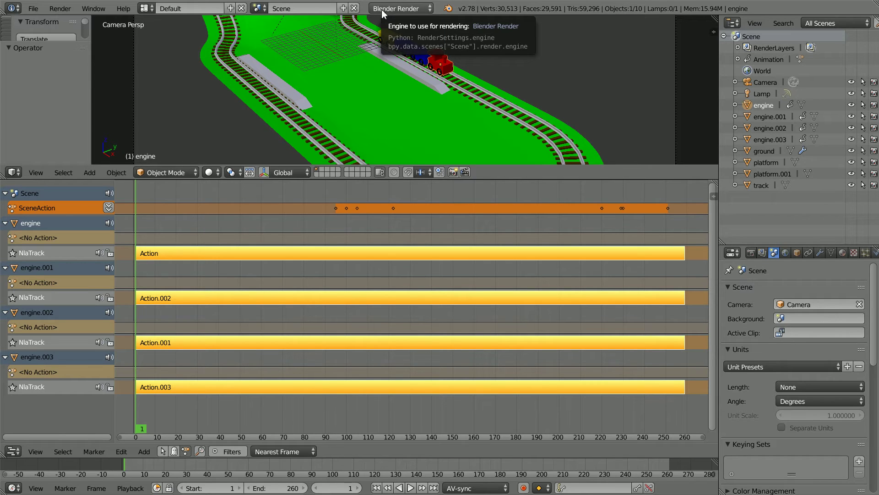
Switch the render engine to Blend4Web and apply its recommended options
click(385, 9)
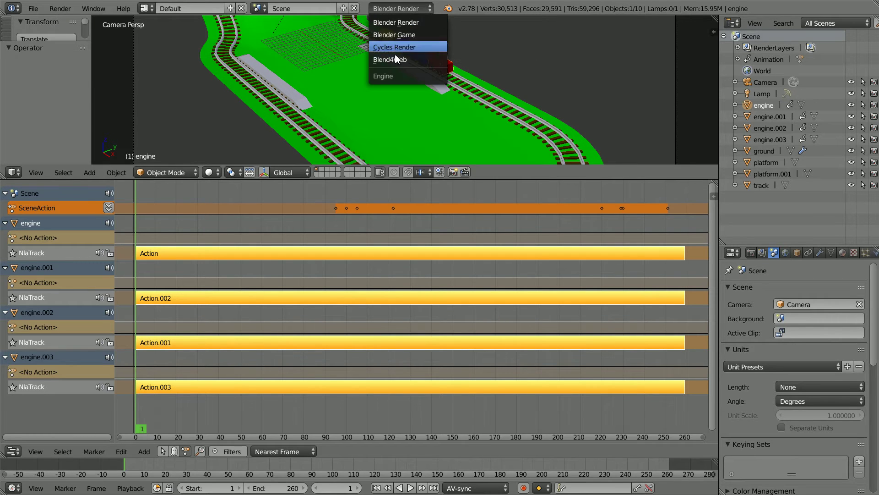
click(415, 59)
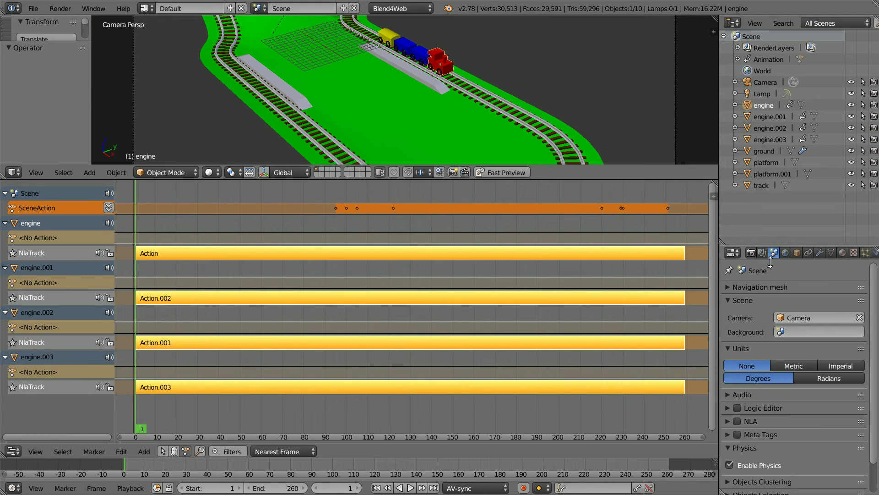
click(752, 252)
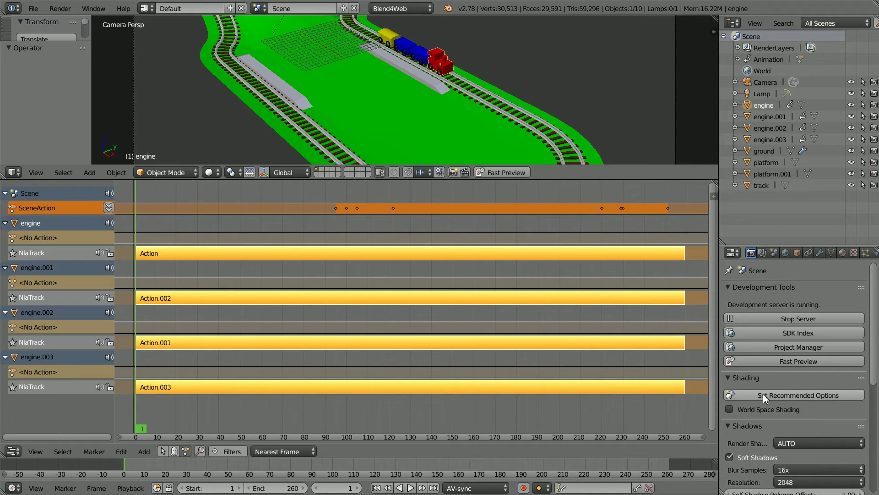
click(835, 397)
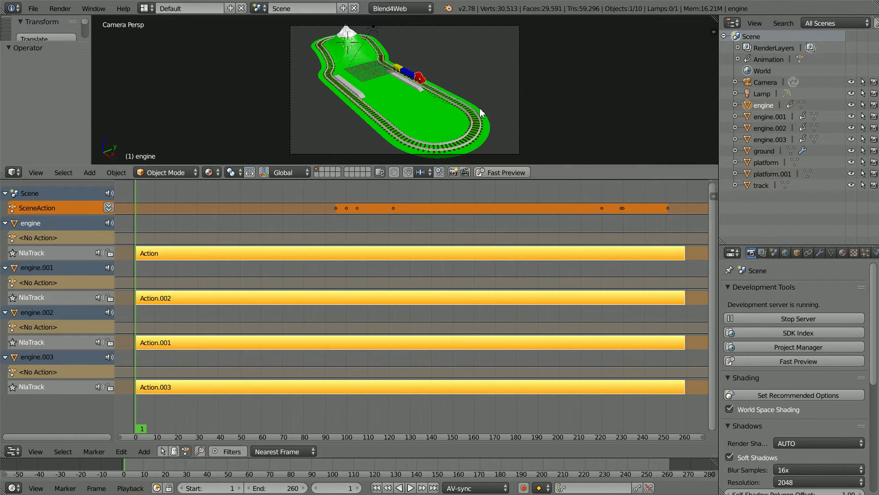
Enable NLA playback with Cyclic NLA looping in the Scene properties
click(774, 254)
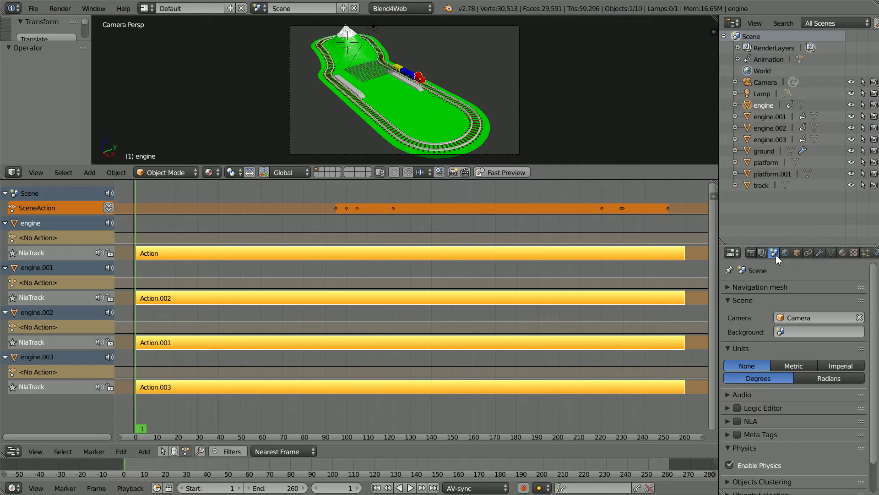
click(737, 421)
click(731, 425)
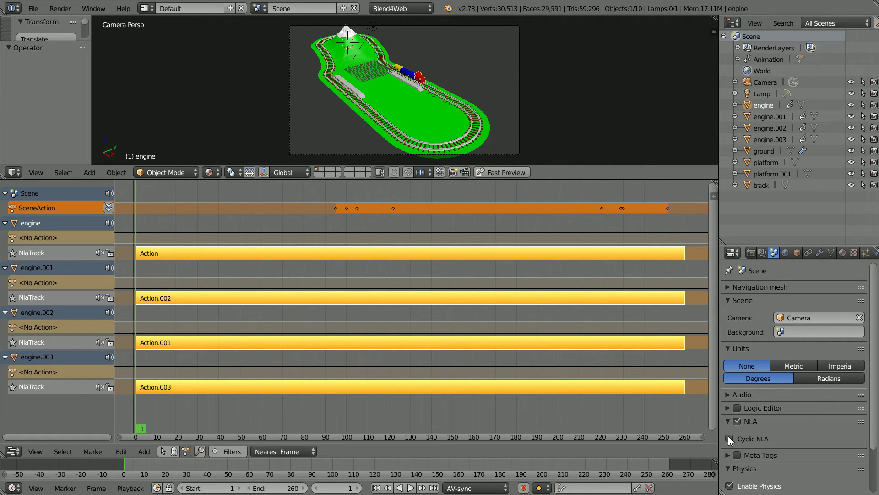
click(731, 438)
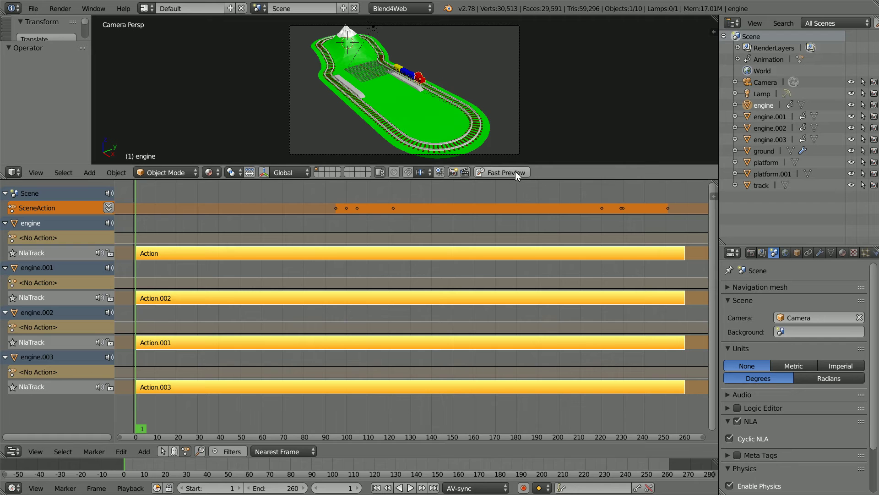
Run the Blend4Web fast preview, zooming out and orbiting around the oval track
click(504, 173)
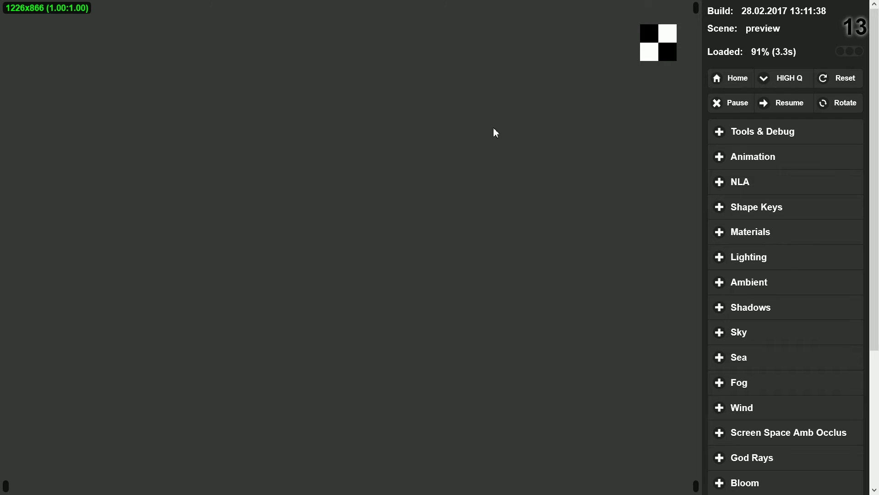
scroll(371, 279, down, 6)
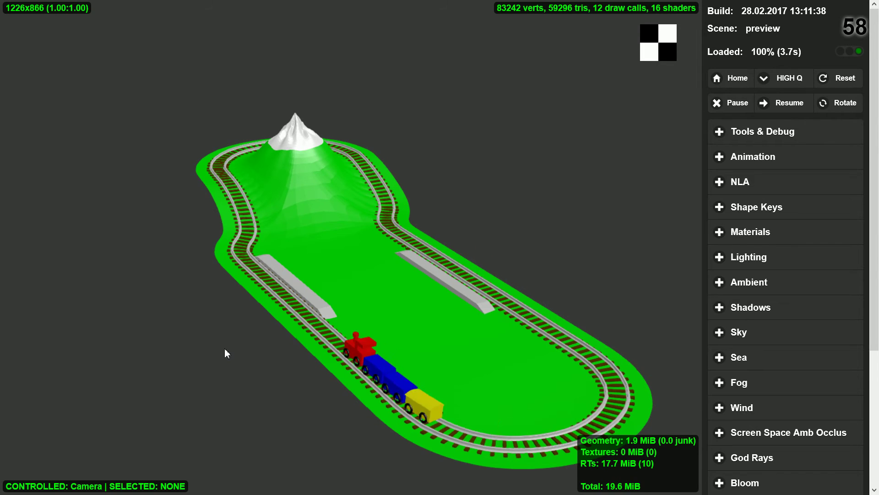
drag(225, 349, 440, 328)
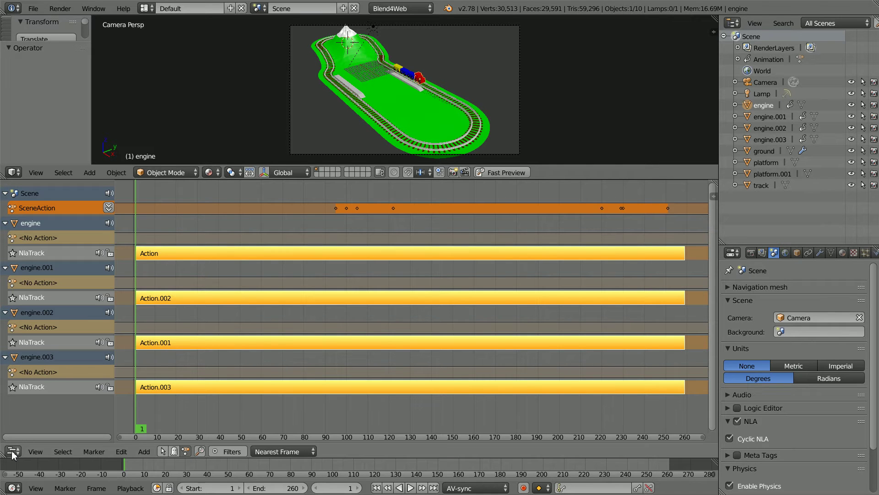
Swap the NLA area for the Video Sequence Editor showing the trains007 strips, with frame numbers instead of seconds
click(13, 451)
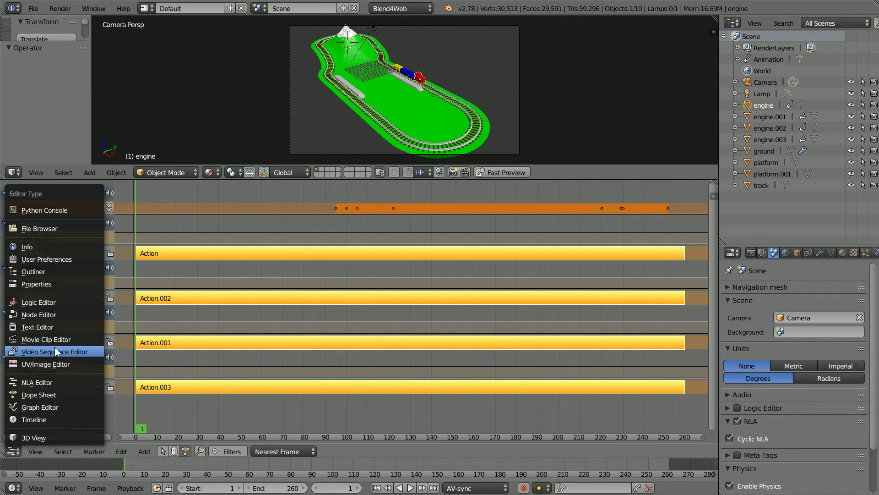
click(87, 352)
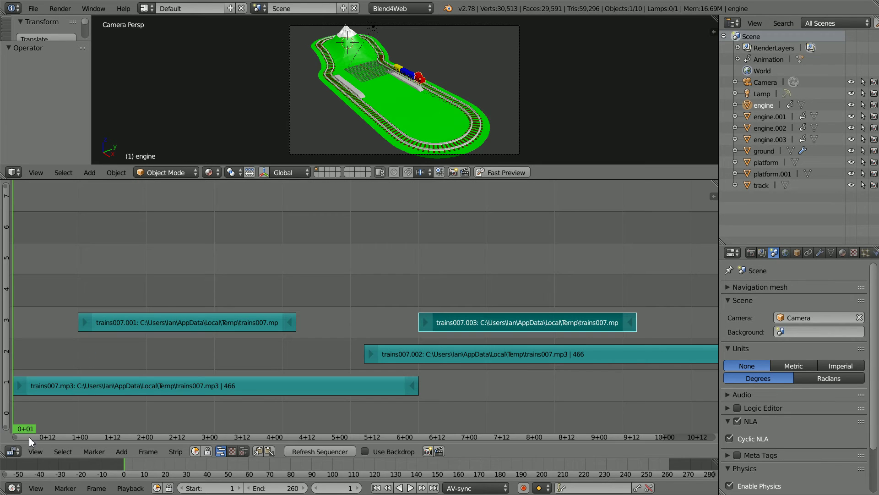
click(35, 452)
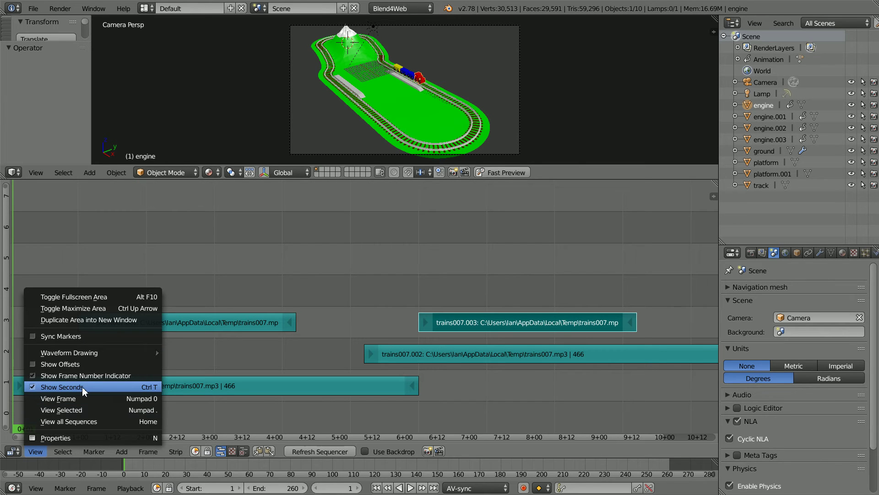
click(64, 387)
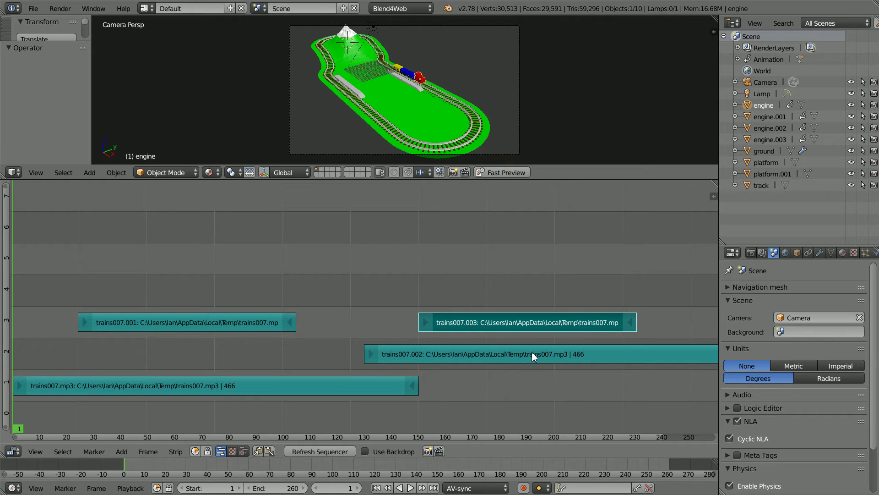
Delete the trains007.003 and trains007.002 sound strips from the sequencer
right_click(563, 324)
key(x)
click(545, 326)
right_click(549, 355)
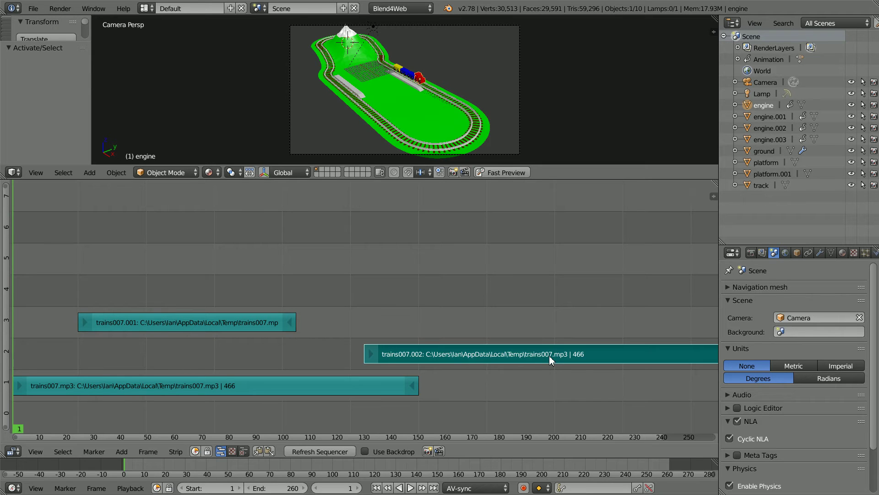
key(x)
click(549, 357)
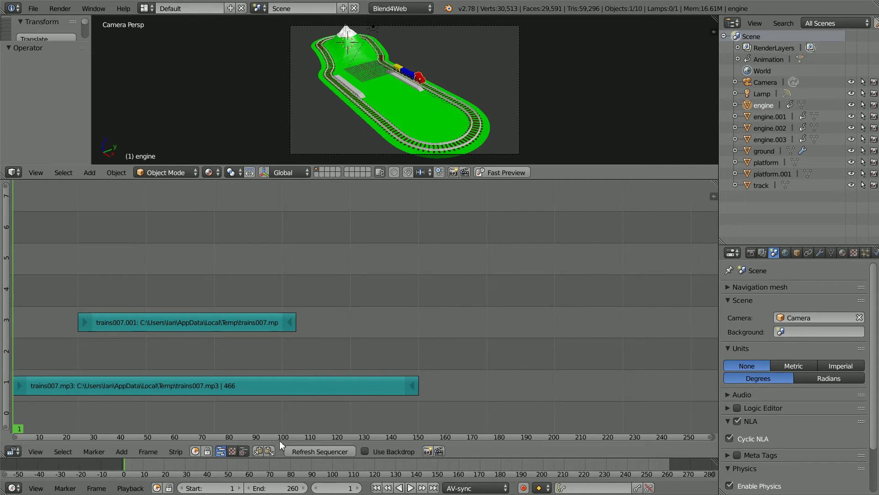
Set the scene's end frame to 120
click(283, 488)
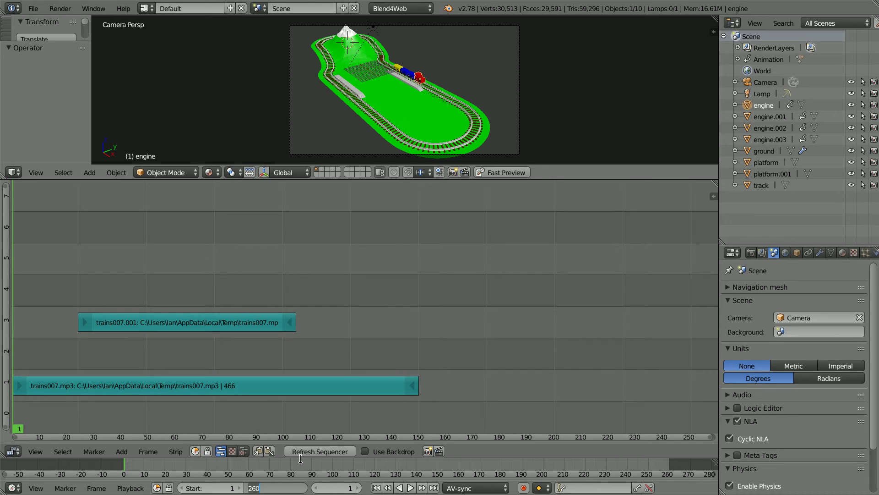
text(1)
key(Return)
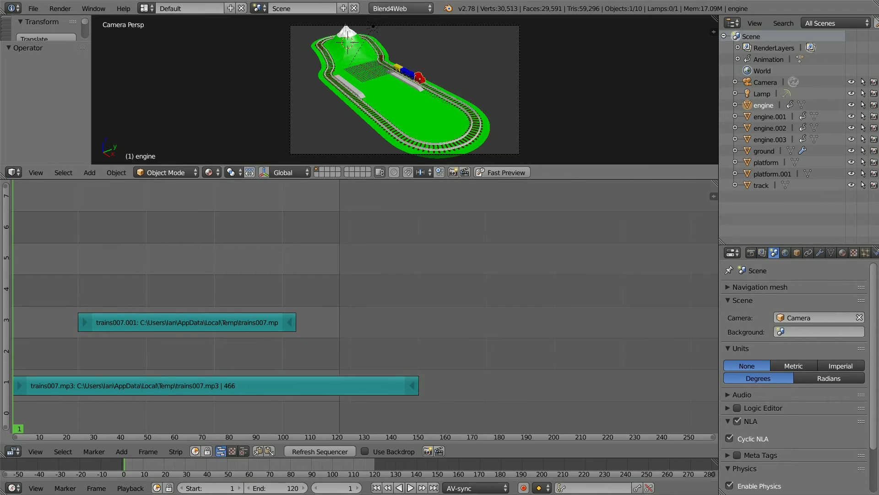
Switch the render engine to Blender Render and start an audio mixdown from the Render settings
click(401, 8)
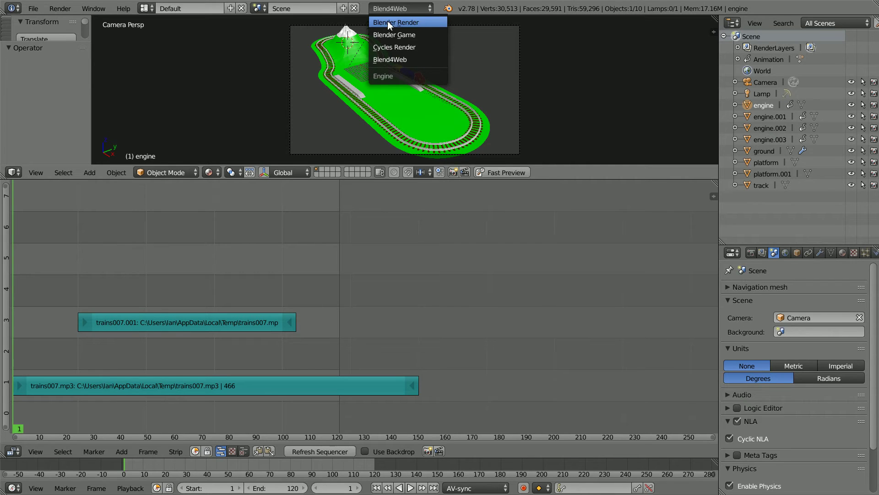
click(431, 24)
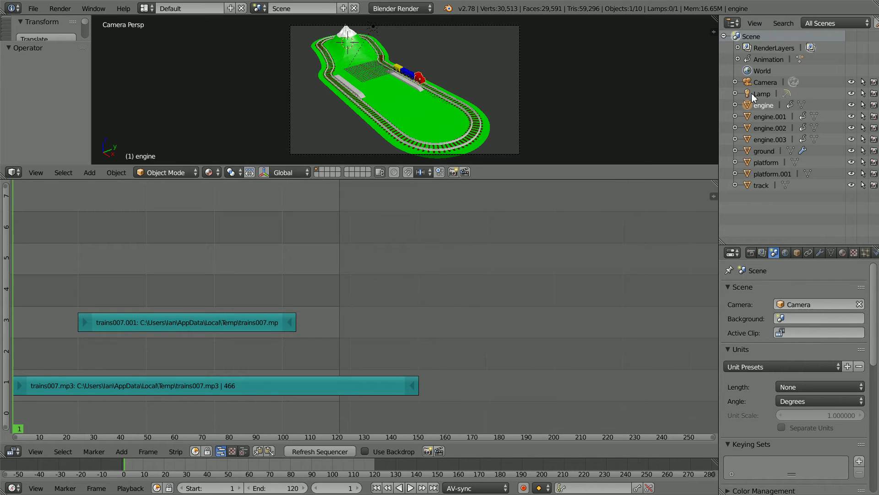
click(752, 252)
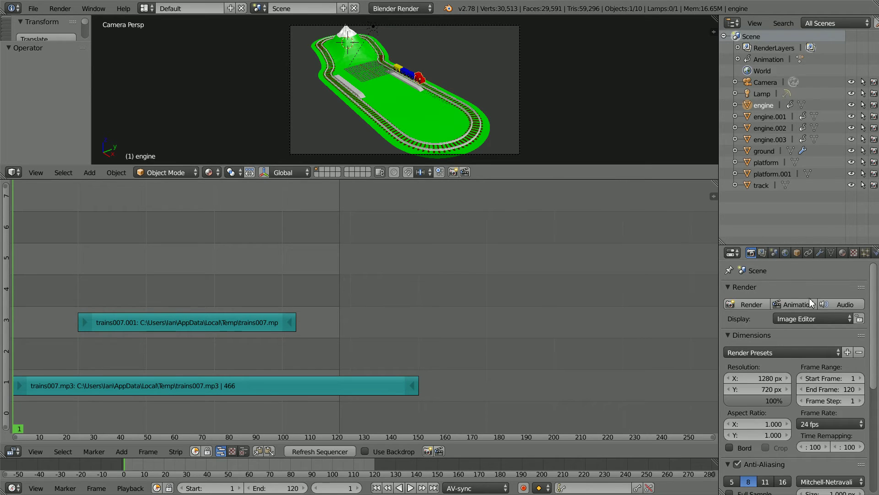
click(846, 304)
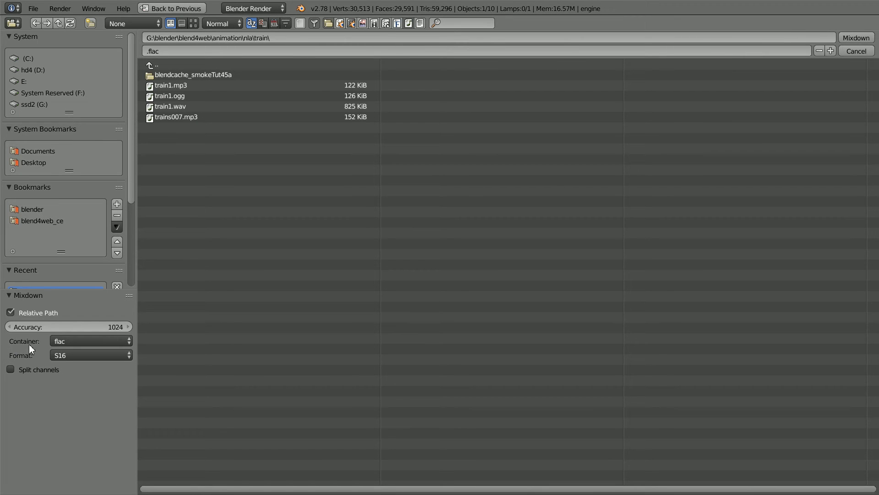
Mix the scene audio down to train2.ogg using the ogg container
click(76, 340)
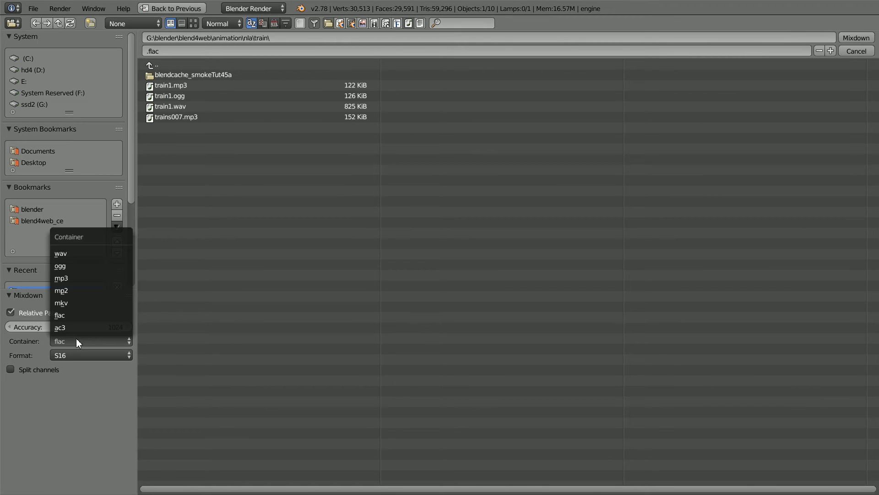
click(73, 266)
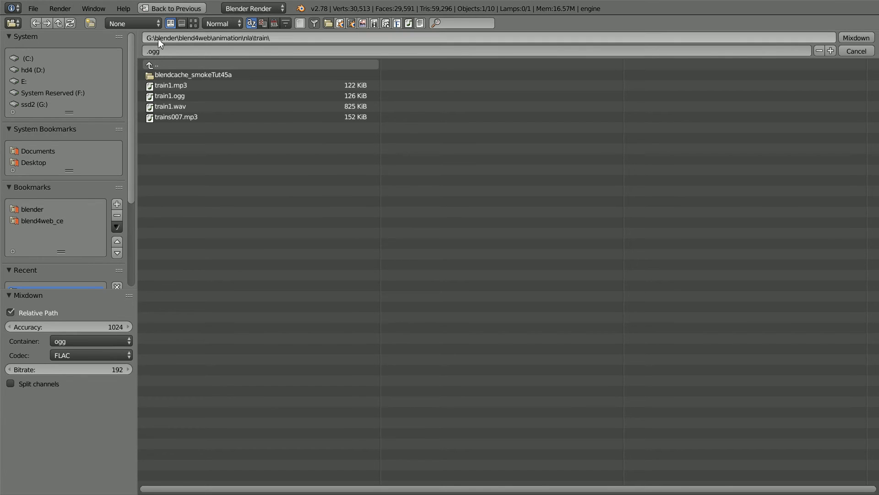
click(148, 51)
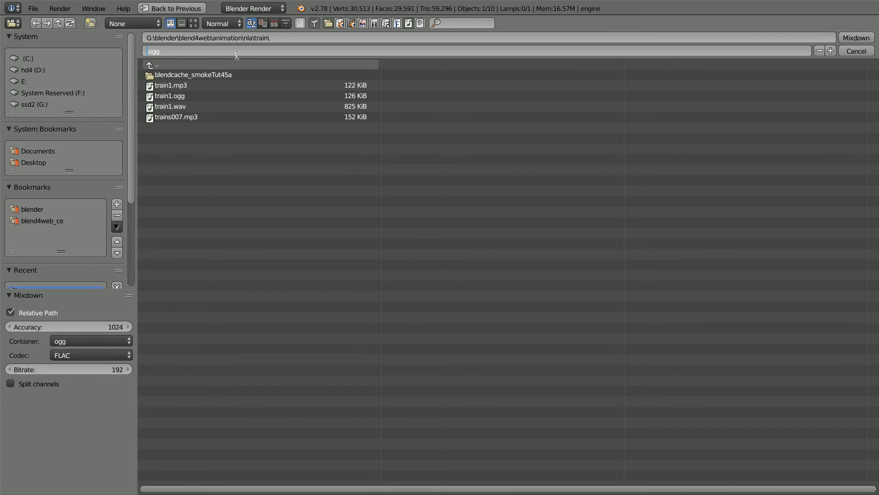
text(train2)
click(857, 37)
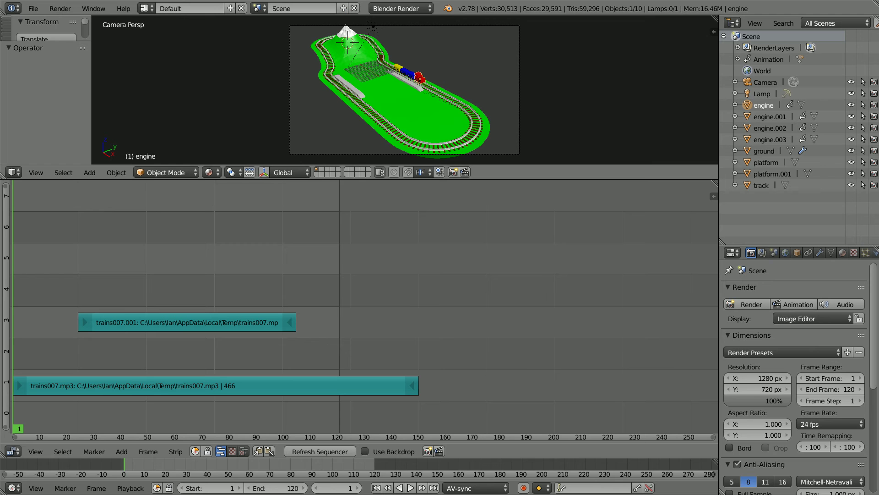
Switch the render engine back to Blend4Web and set the scene end frame to 260
click(774, 253)
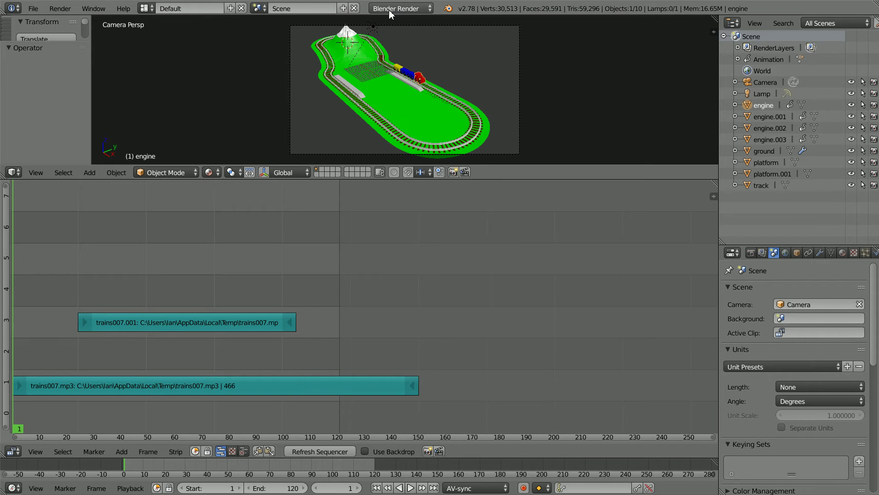
click(405, 10)
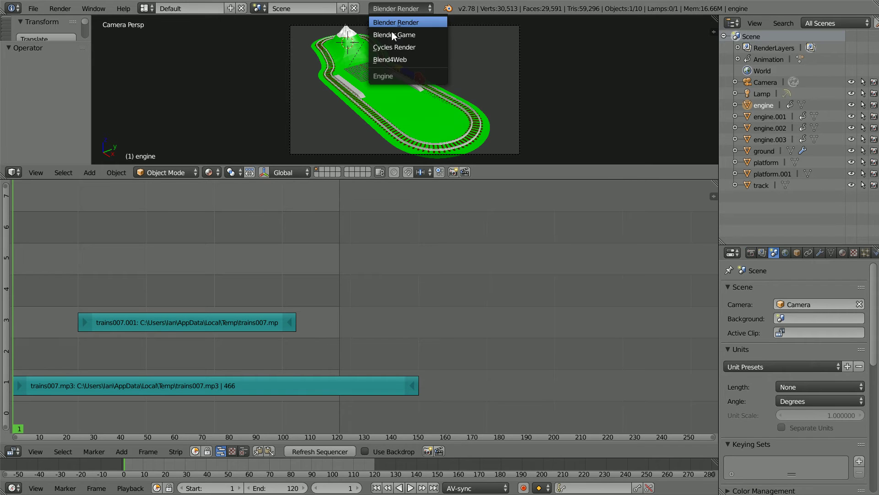
click(420, 60)
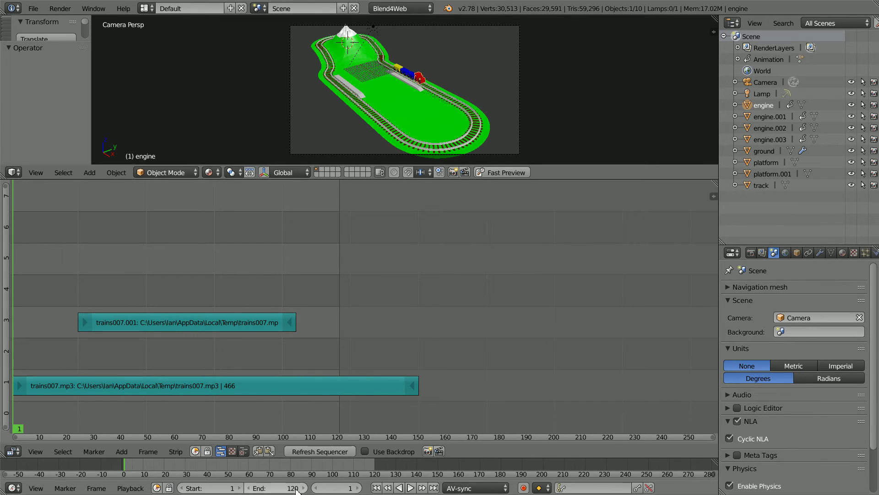
click(294, 484)
text(260)
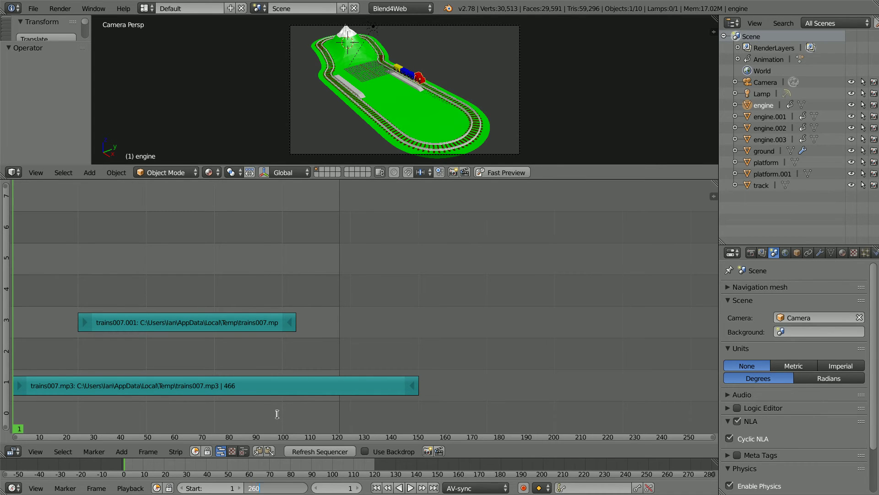
key(Return)
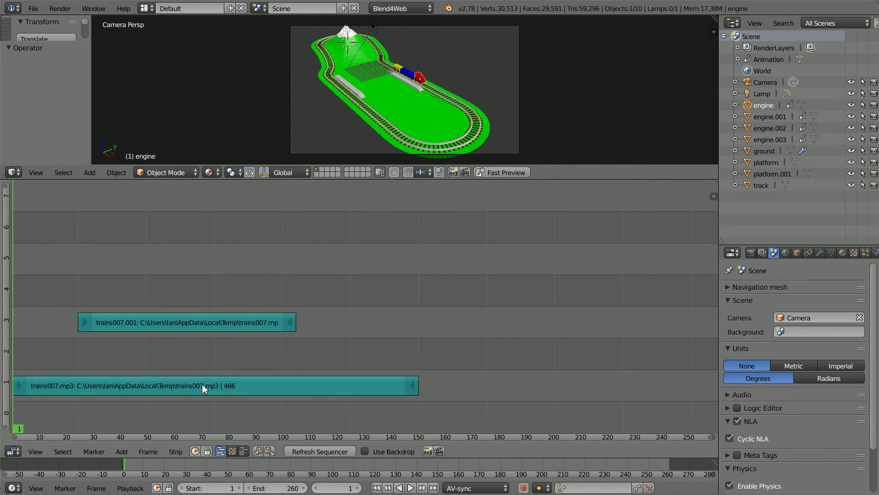
Change the bottom area from the sequencer to the NLA Editor
click(13, 451)
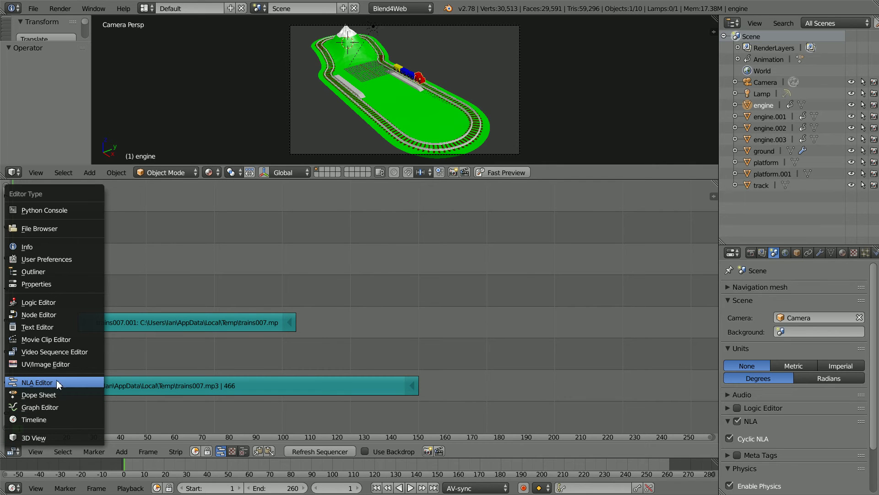
click(71, 386)
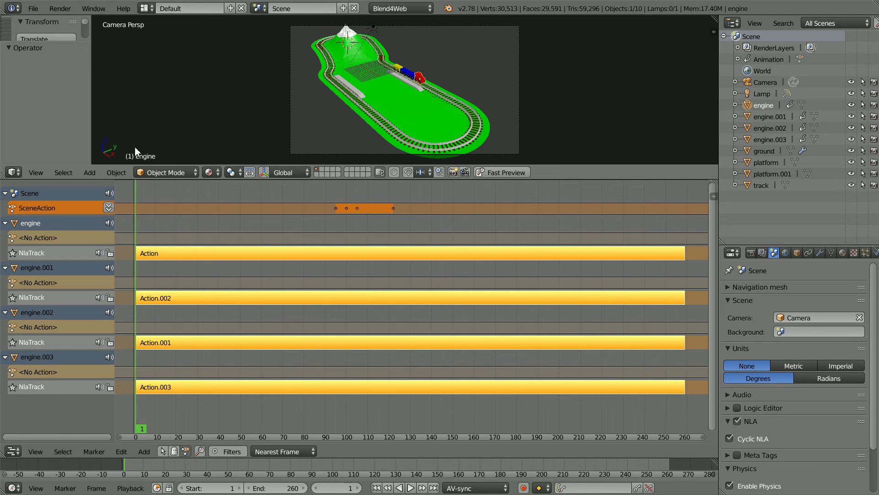
click(89, 173)
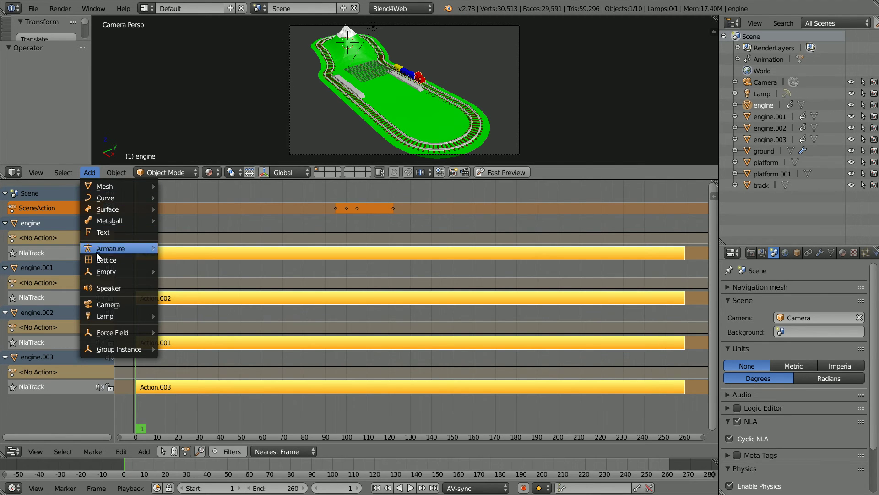
Add a Speaker set to Background Sound, with train2.ogg loaded as its sound
click(110, 290)
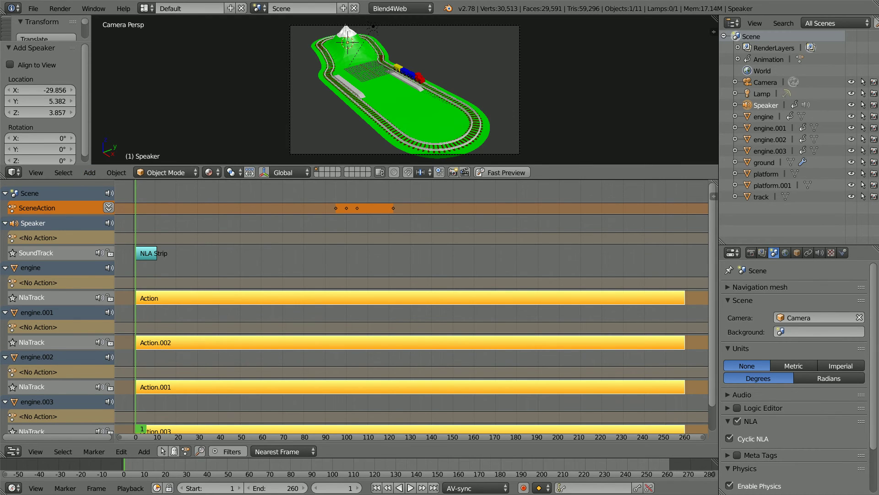
click(820, 253)
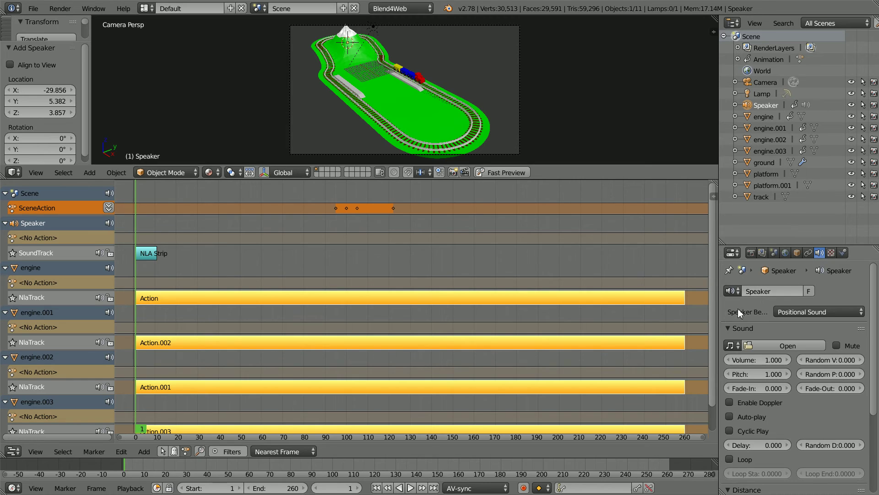
click(779, 312)
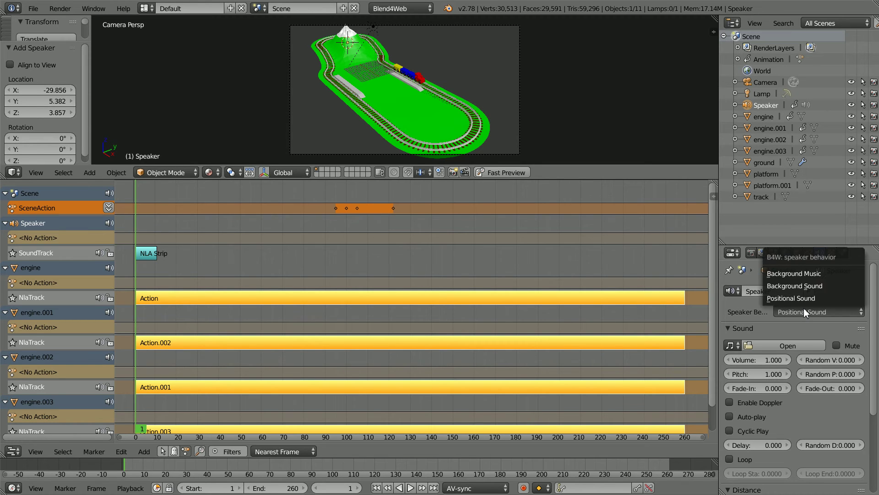
click(830, 285)
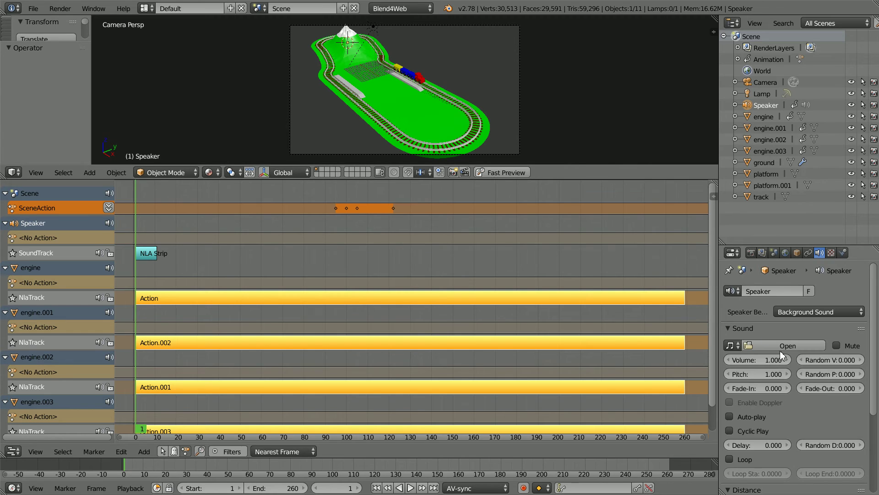
click(798, 346)
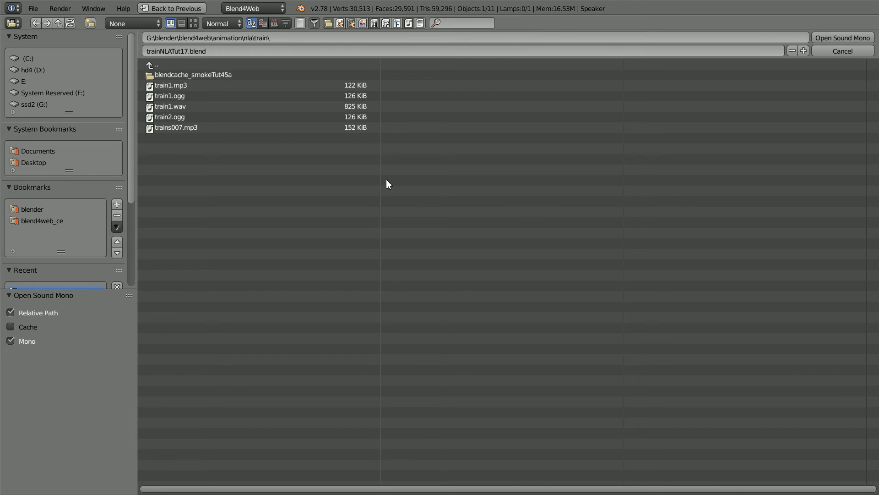
click(173, 118)
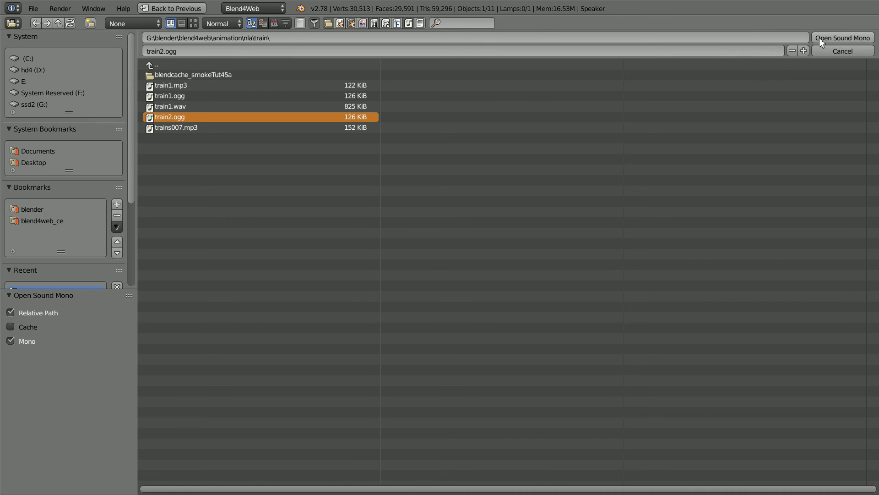
click(842, 36)
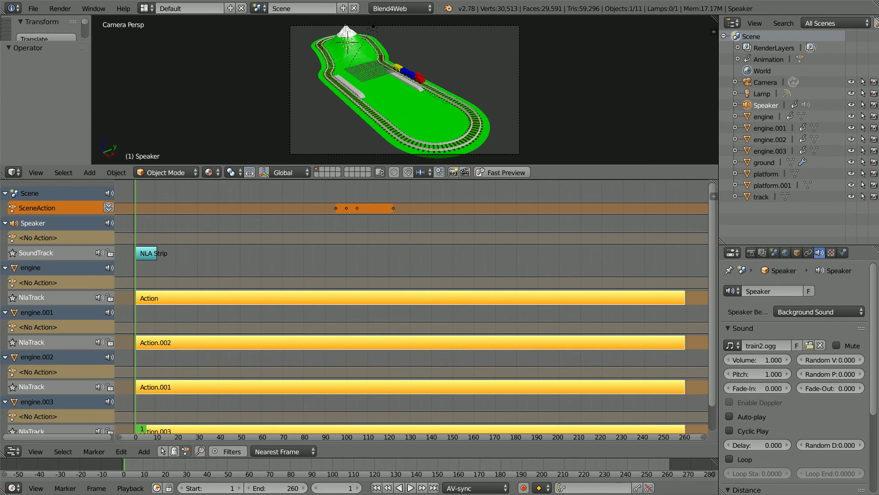
Duplicate the speaker's NLA sound strip and move the copy to about frame 125
click(147, 258)
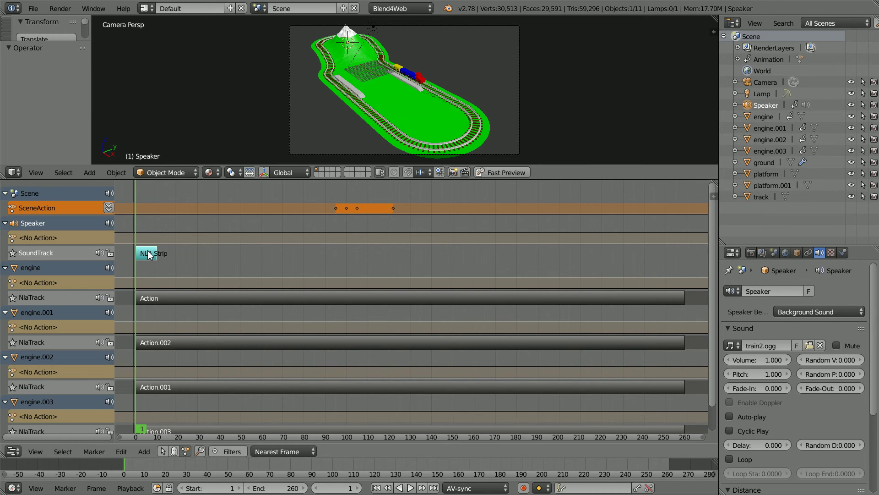
key(shift+d)
click(147, 250)
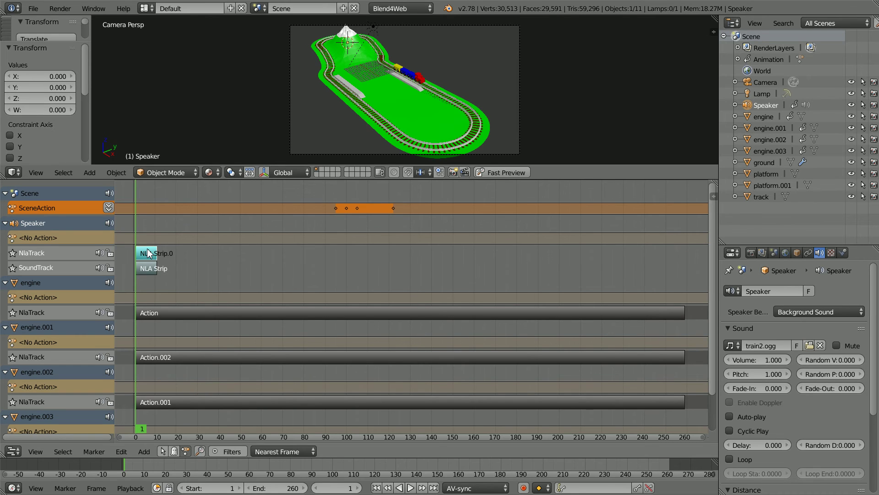
key(g)
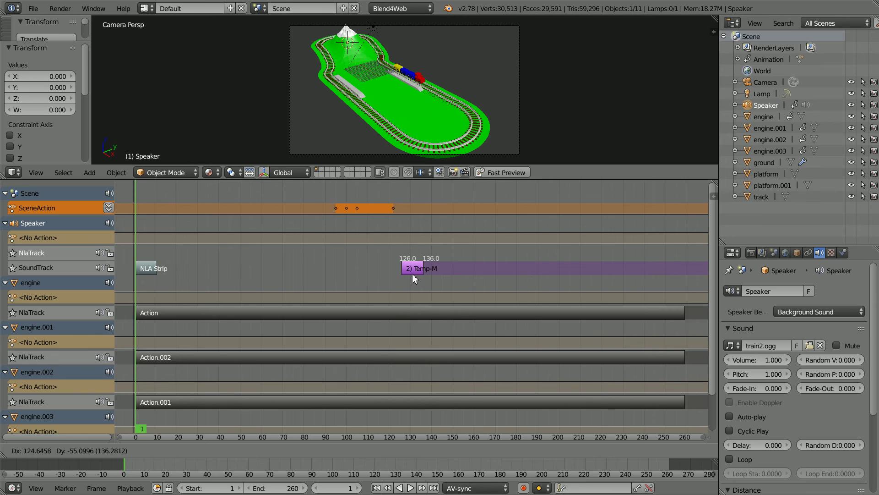
drag(412, 274, 412, 274)
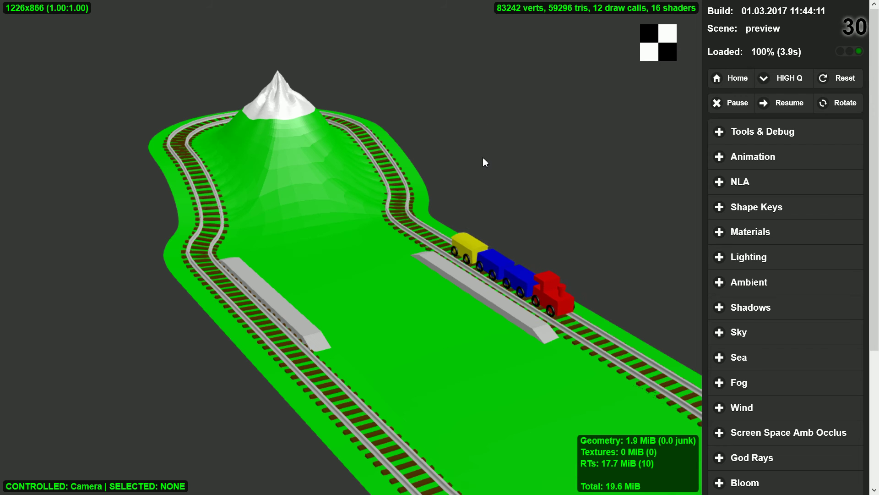
Zoom out and orbit the Blend4Web preview to view the whole track loop
scroll(411, 335, down, 3)
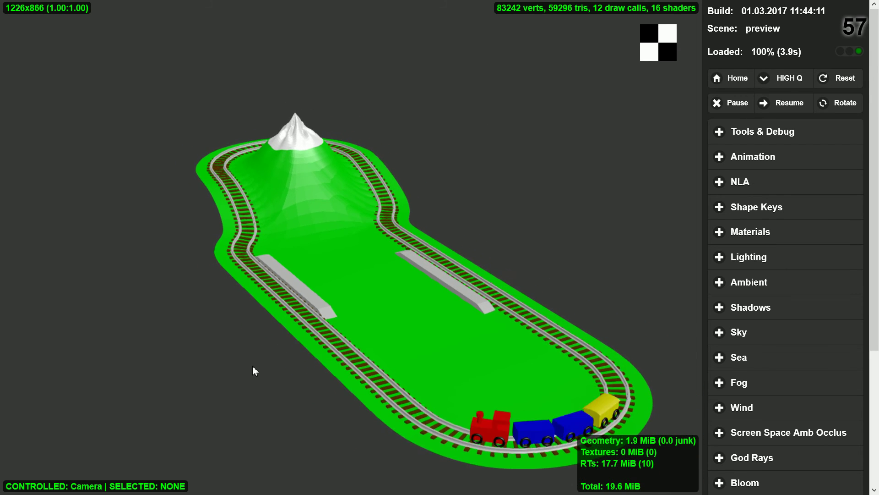
drag(248, 365, 370, 313)
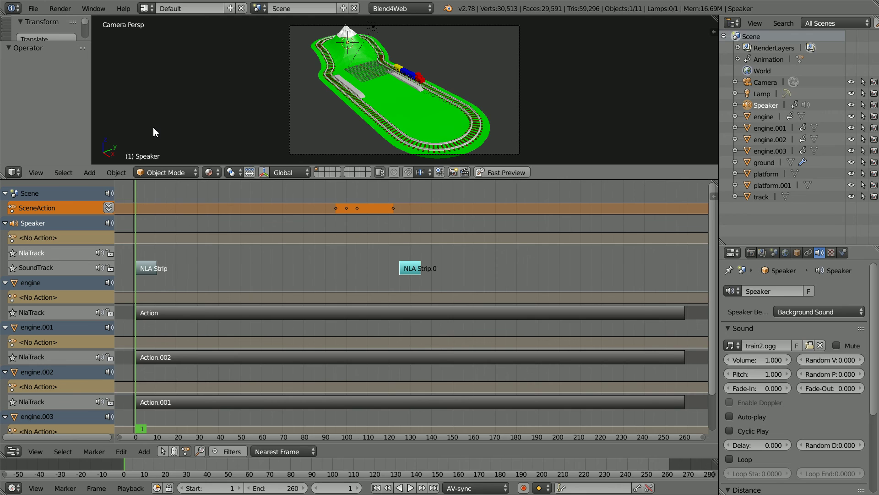
Push SceneAction down into an NLA strip, unlink its action, and delete the strip
click(109, 208)
click(347, 227)
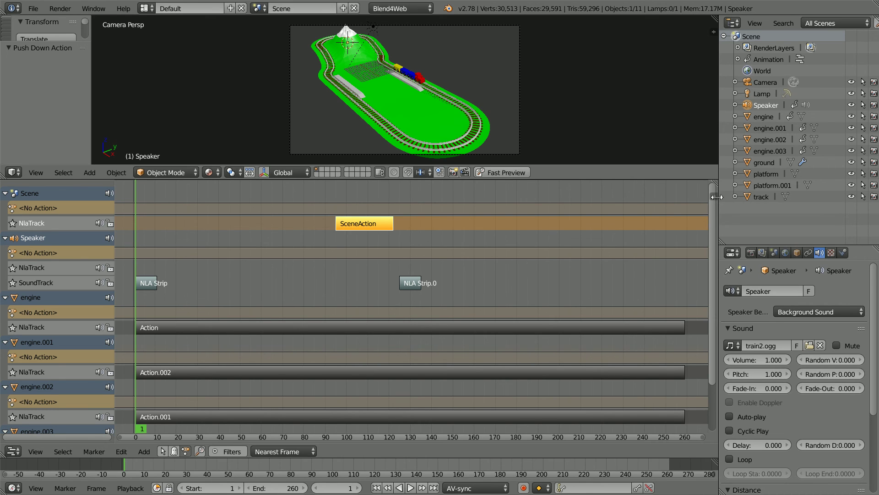
key(n)
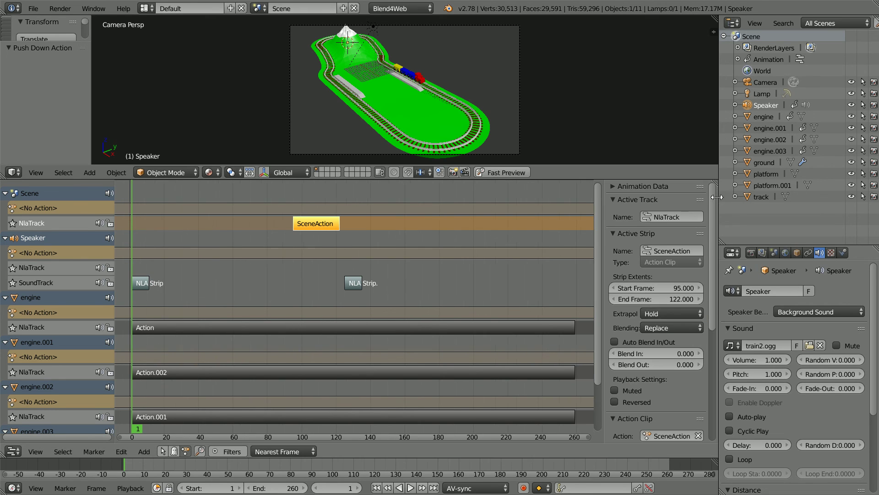
click(698, 435)
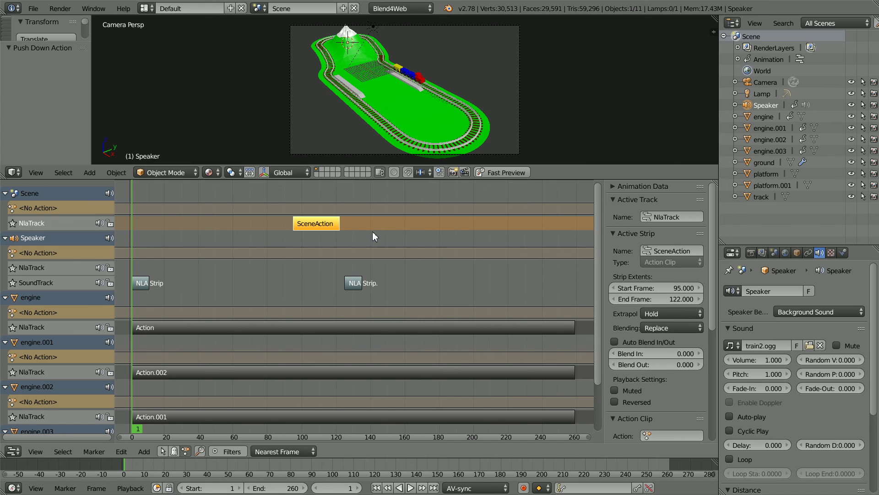
key(x)
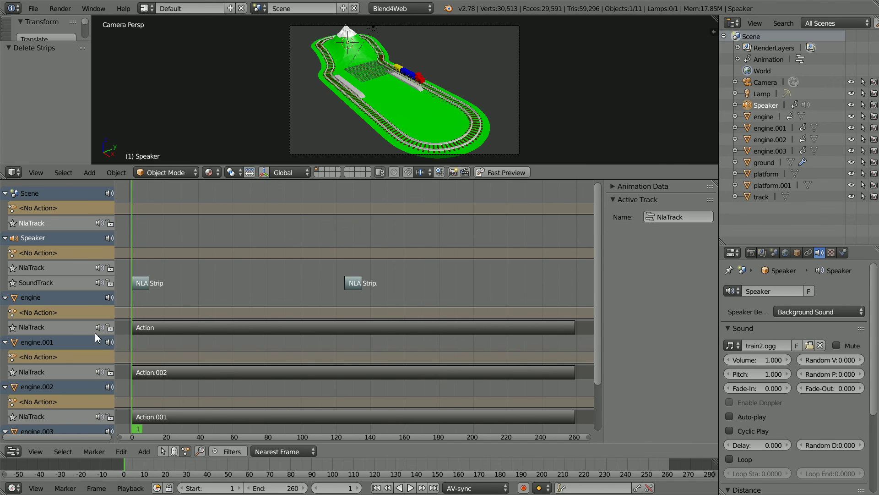
Erase the trains007.001 and trains007.mp3 strips in the Video Sequence Editor, then return to the NLA Editor
click(14, 450)
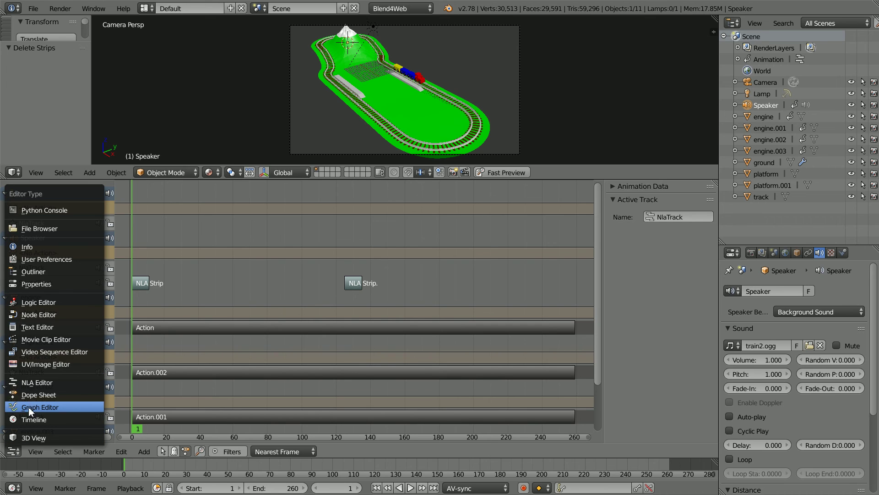
click(80, 354)
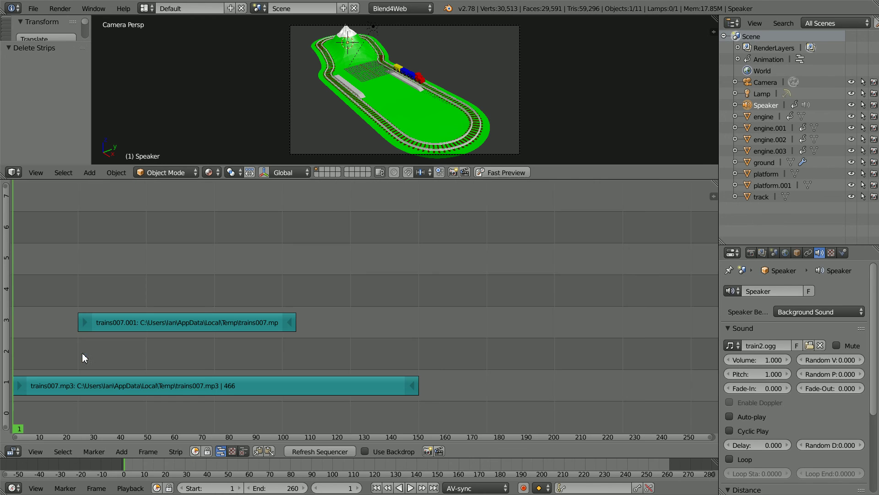
click(210, 324)
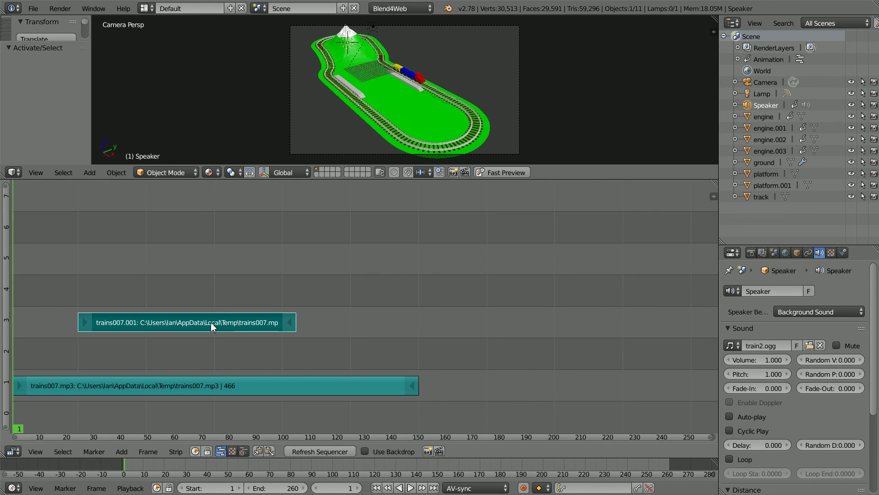
key(x)
click(200, 326)
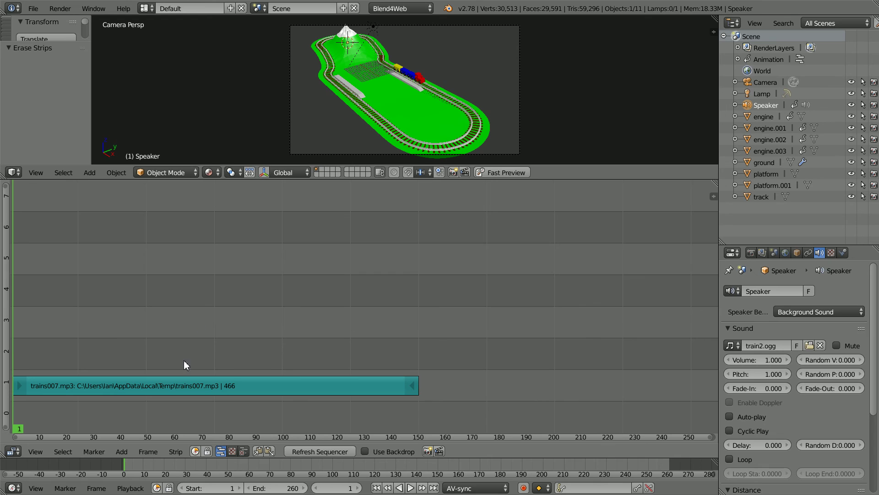
click(173, 385)
key(x)
click(173, 383)
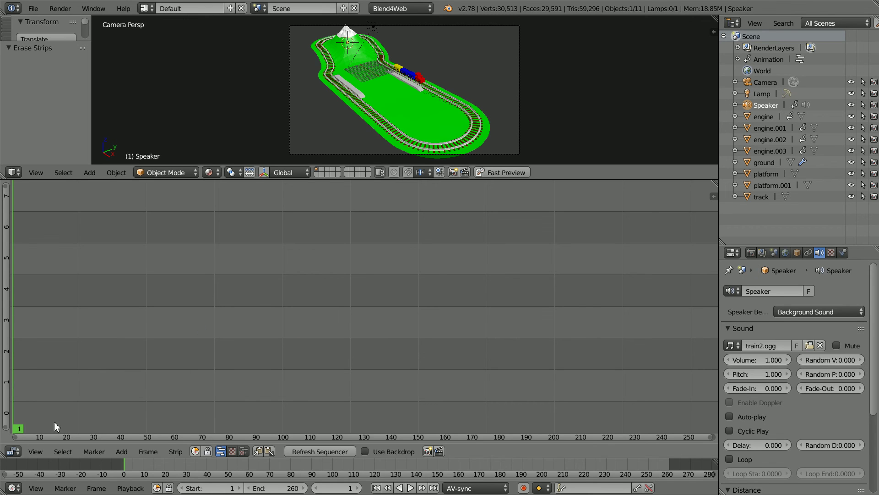
click(14, 451)
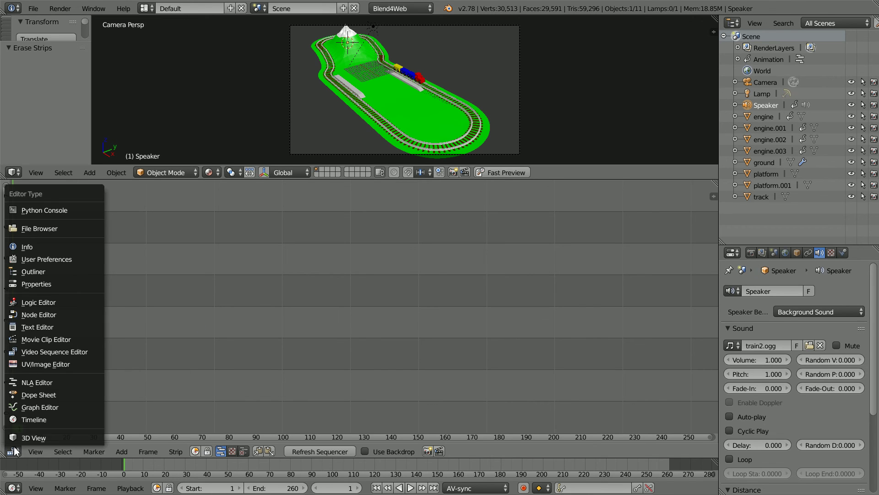
click(81, 389)
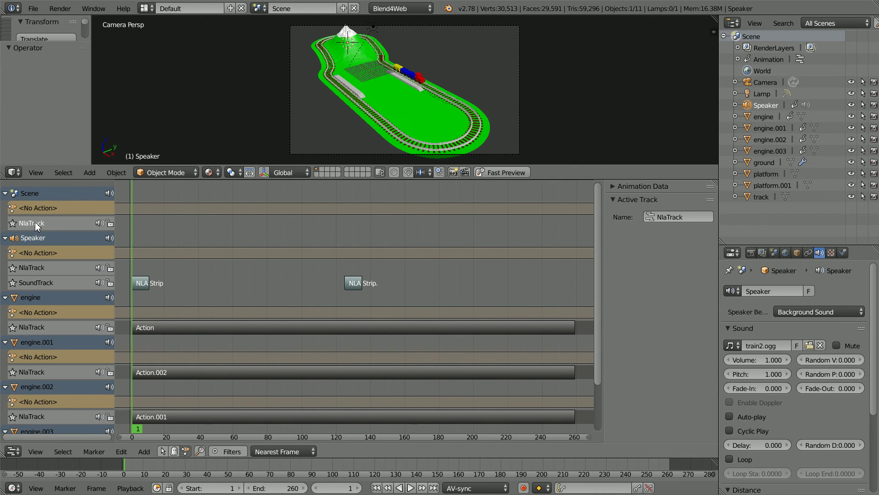
Delete the empty Scene and Speaker NLA tracks and collapse the Scene channel
key(x)
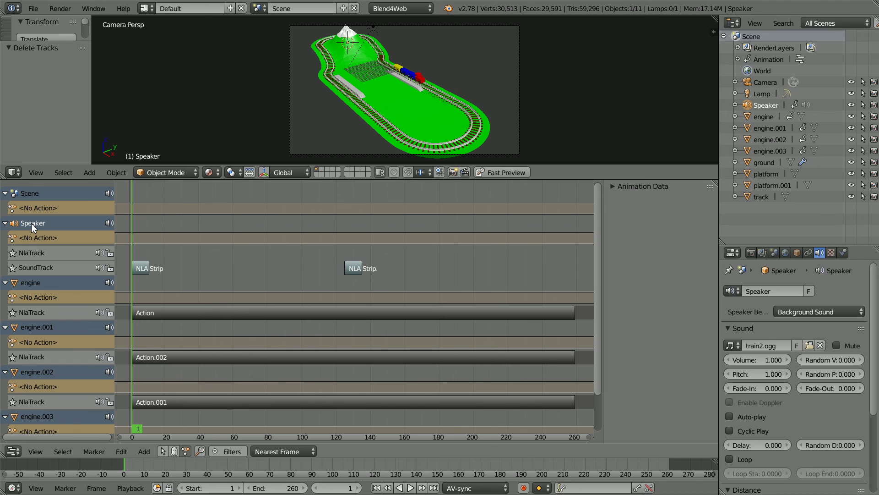
click(28, 252)
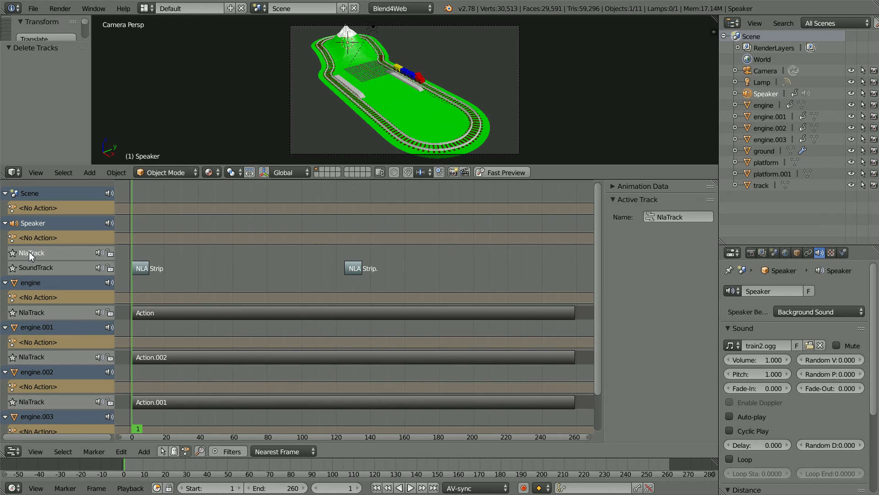
key(x)
click(4, 194)
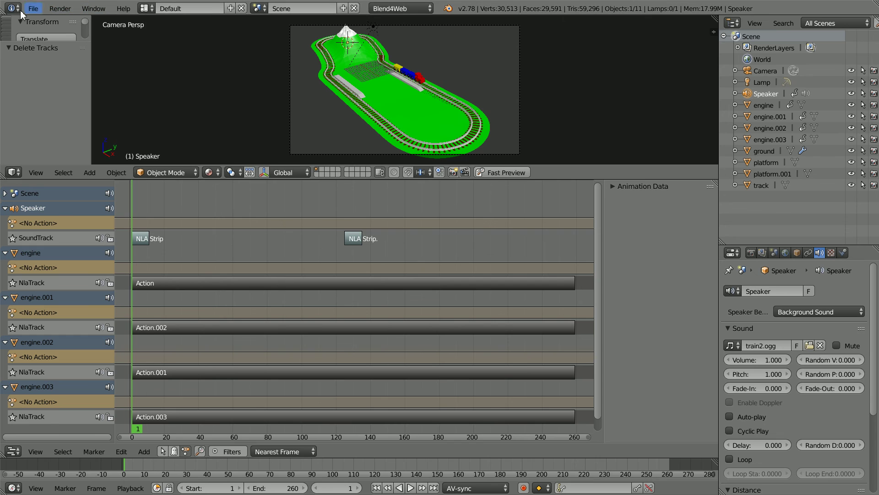
Enable File > External Data > Automatically Pack Into .blend
click(33, 9)
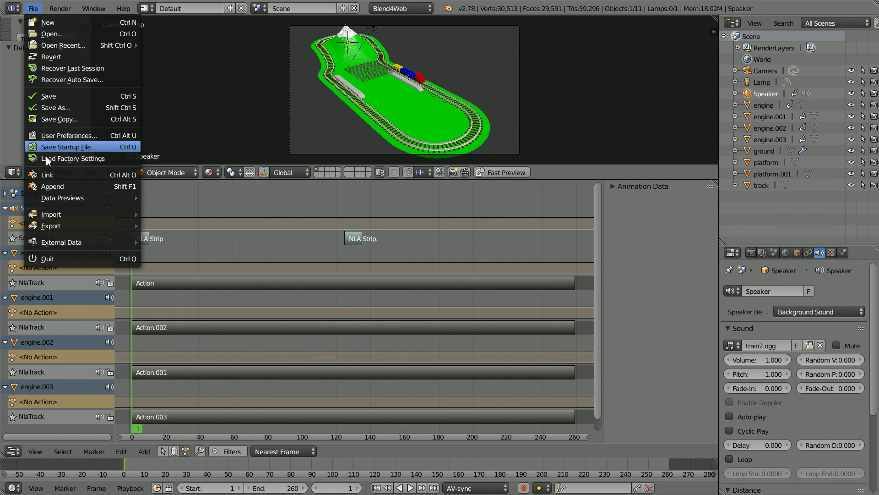
mouse_move(58, 243)
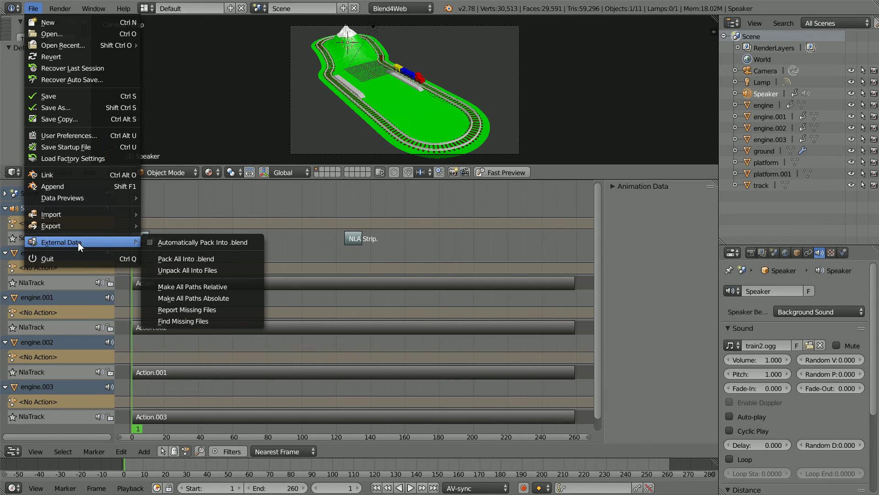
click(150, 244)
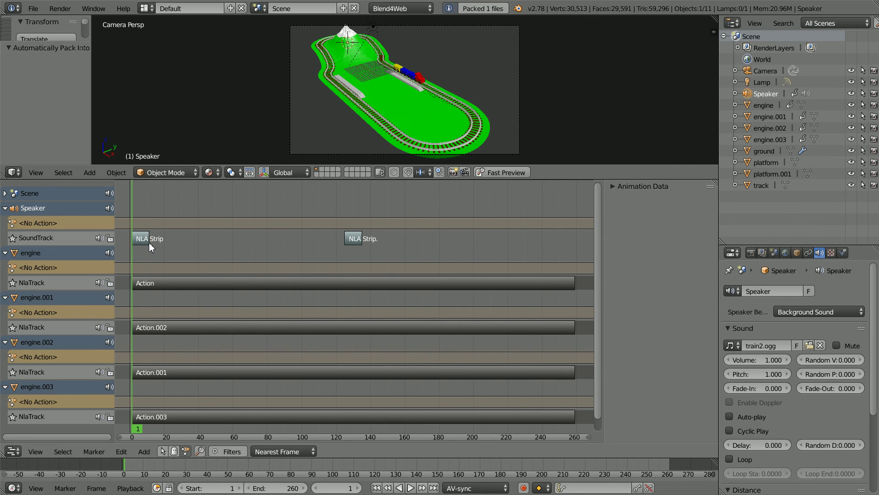
Move the camera farther back along its local Z axis
right_click(520, 84)
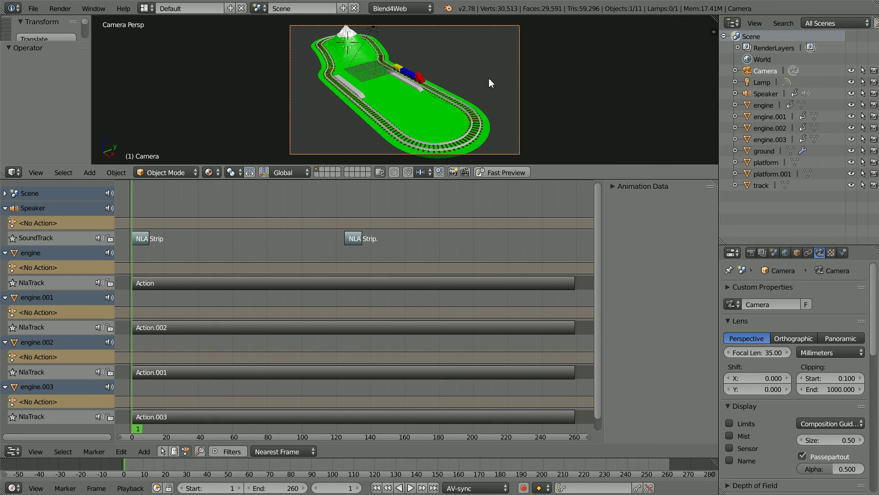
key(g)
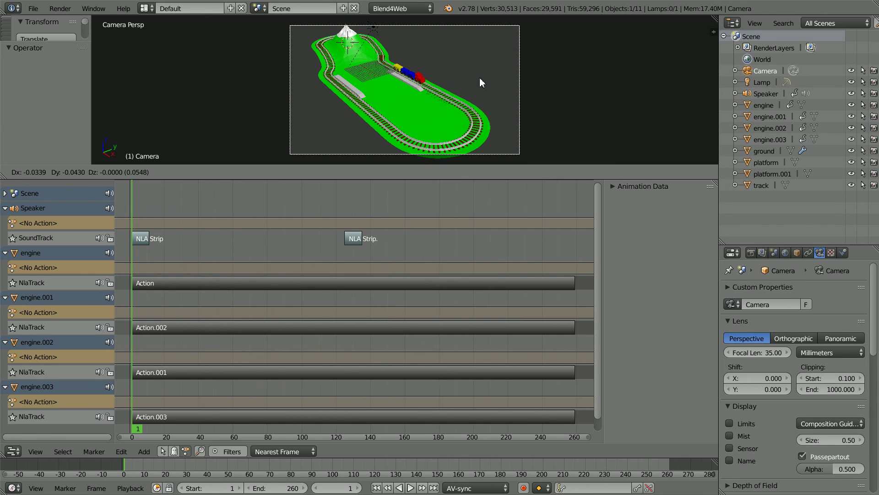
key(z)
key(z)
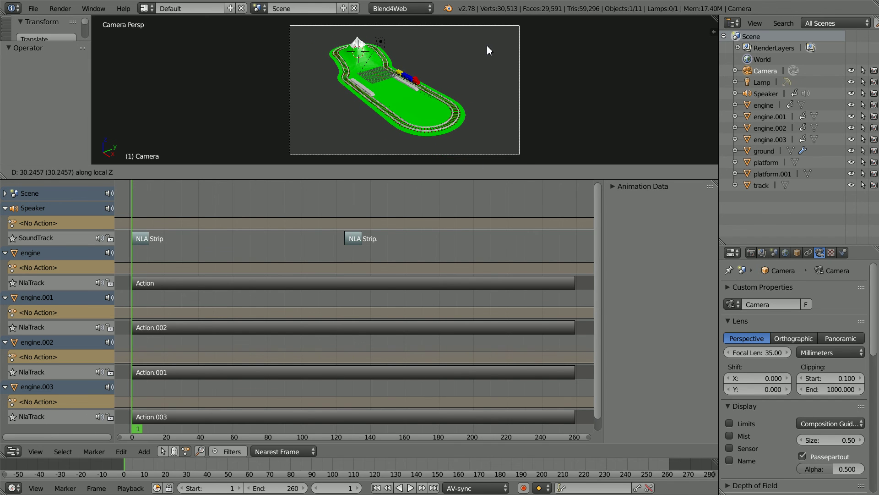
click(511, 91)
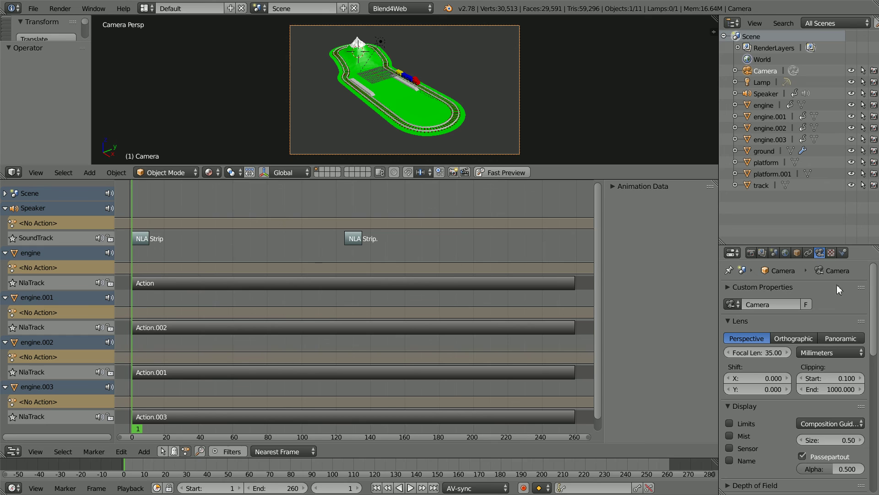
Set the camera's target location Z to -5
drag(875, 307, 874, 384)
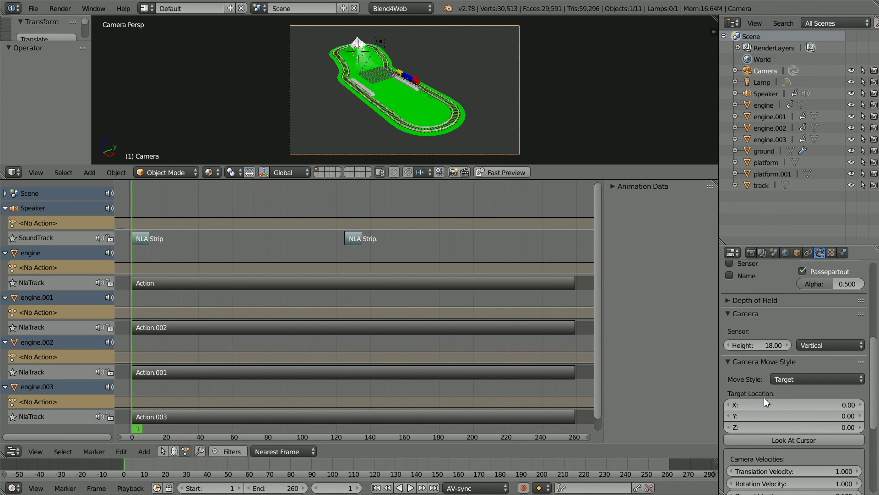
click(791, 427)
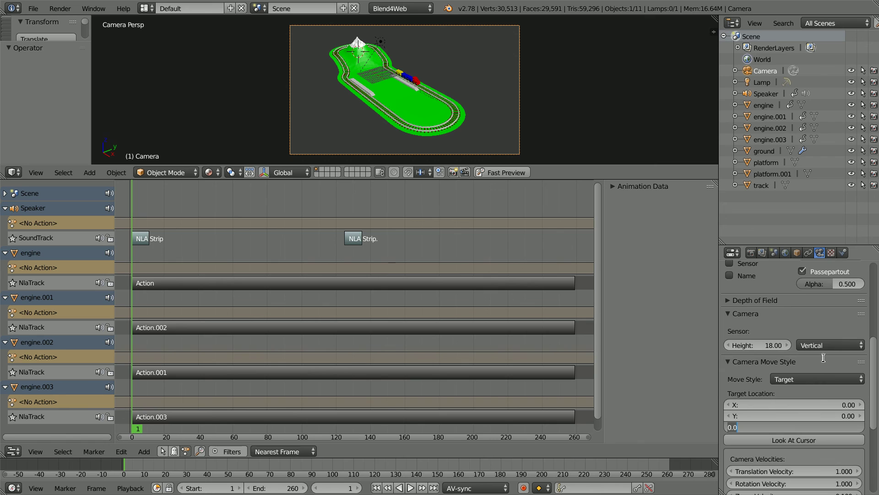
key(BackSpace)
key(Return)
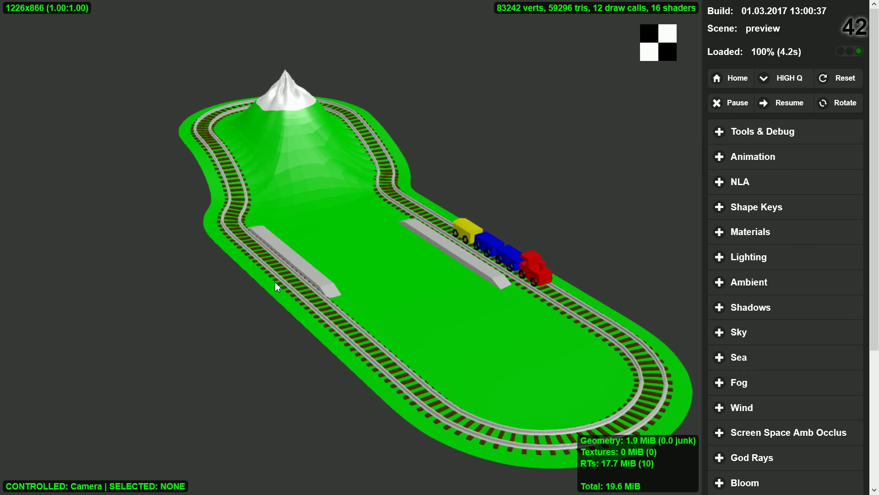
Zoom in the Blend4Web viewer to watch the toy train rounding the near track
scroll(213, 291, down, 3)
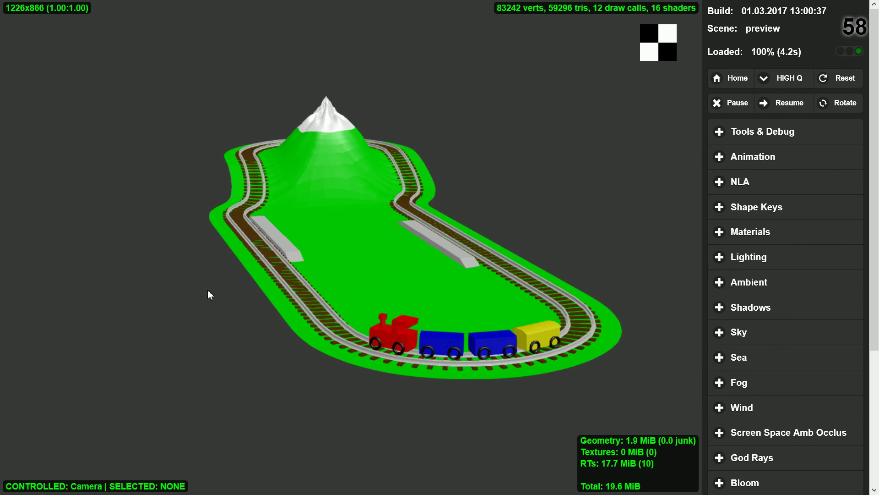